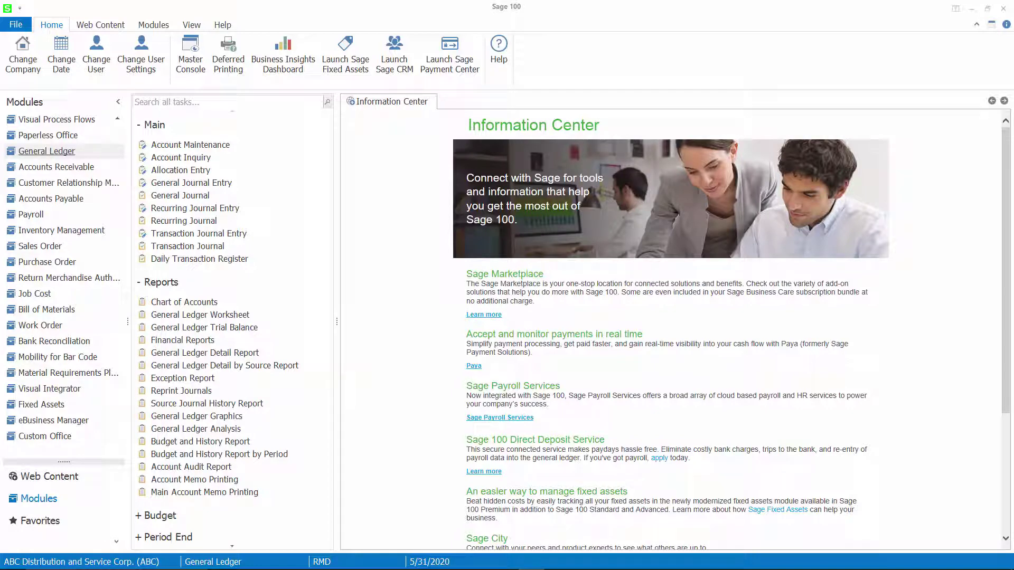
Preview the General Ledger Daily Transaction Register, close the preview and update the register.
left_click(230, 263)
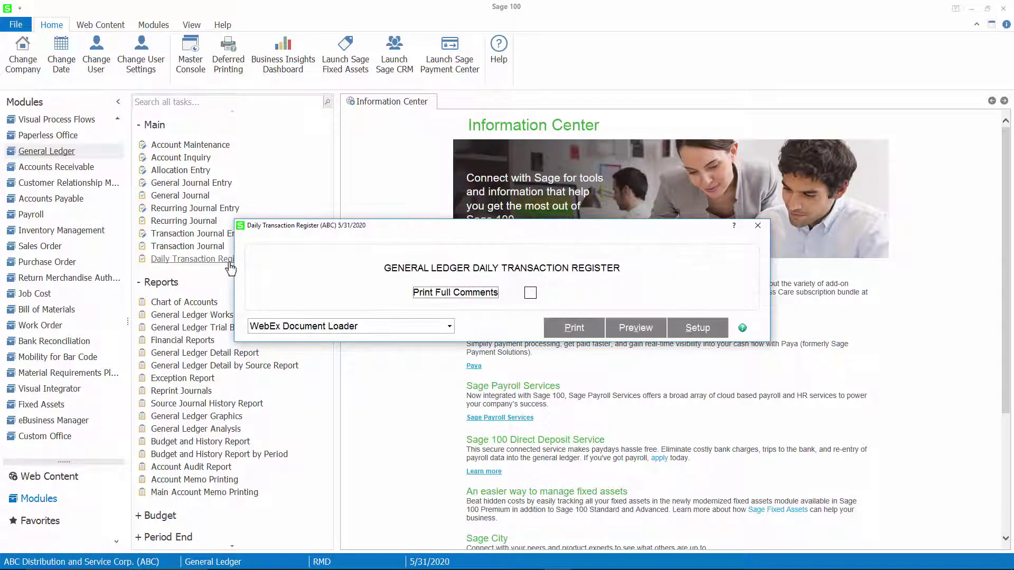
left_click(627, 331)
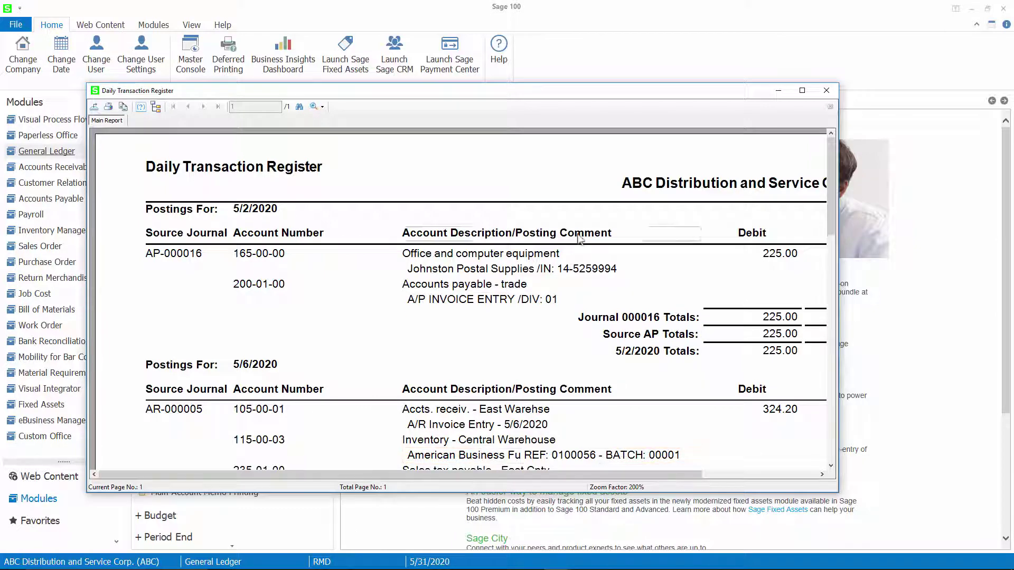
left_click(825, 91)
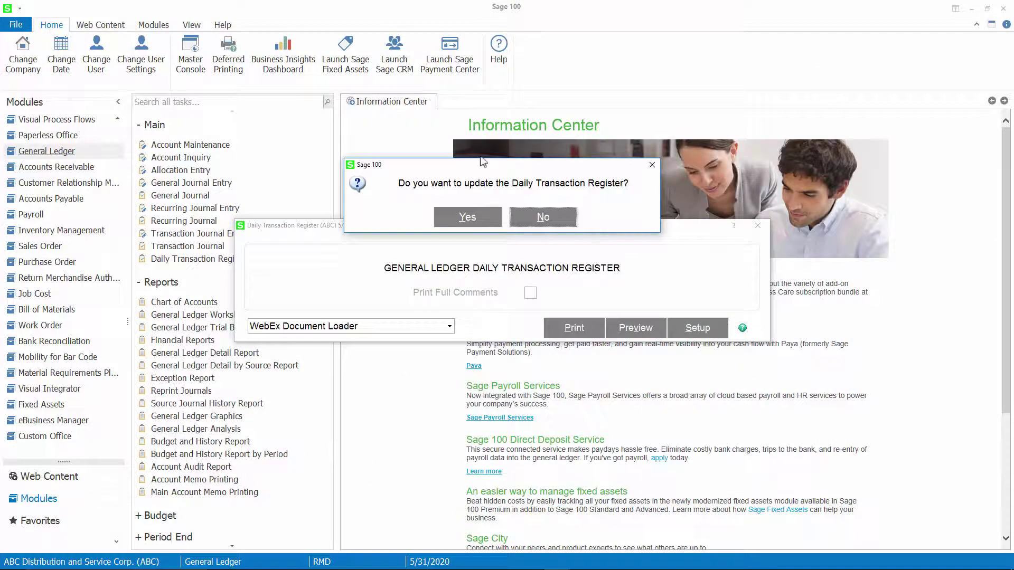
left_click(491, 223)
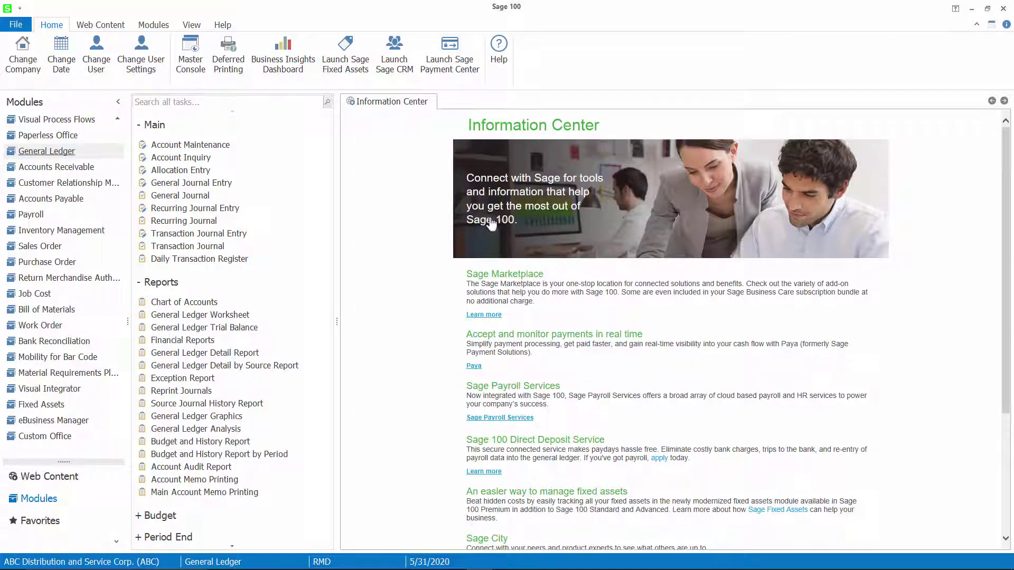
Preview the General Ledger Worksheet with its standard settings, view it full screen and close it.
left_click(214, 316)
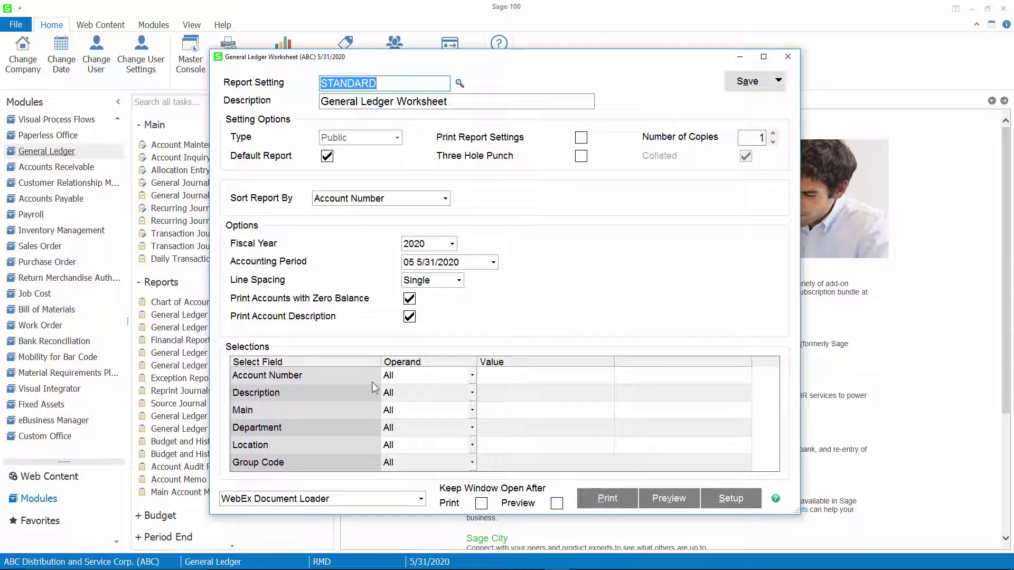
left_click(654, 497)
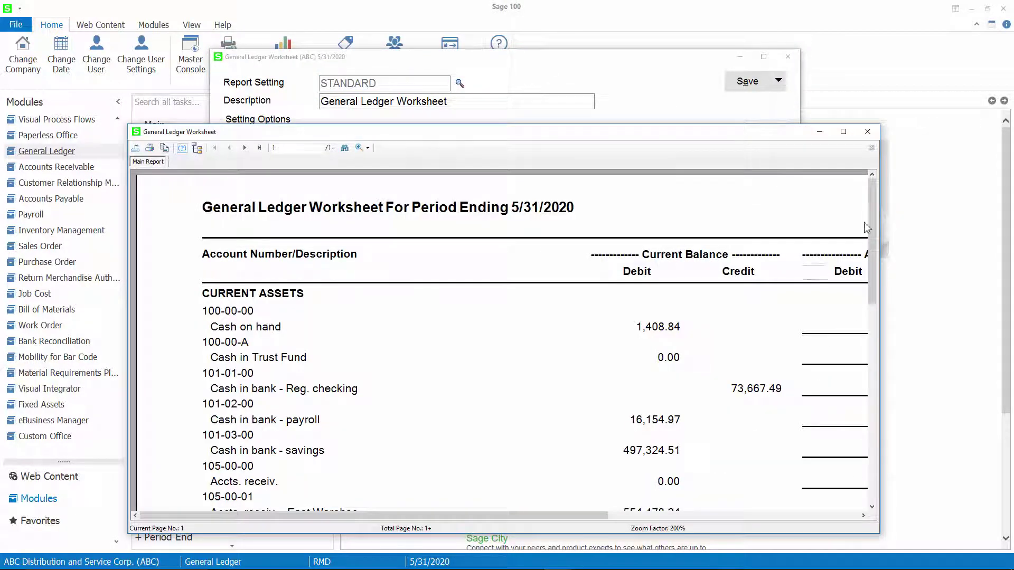
left_click(843, 131)
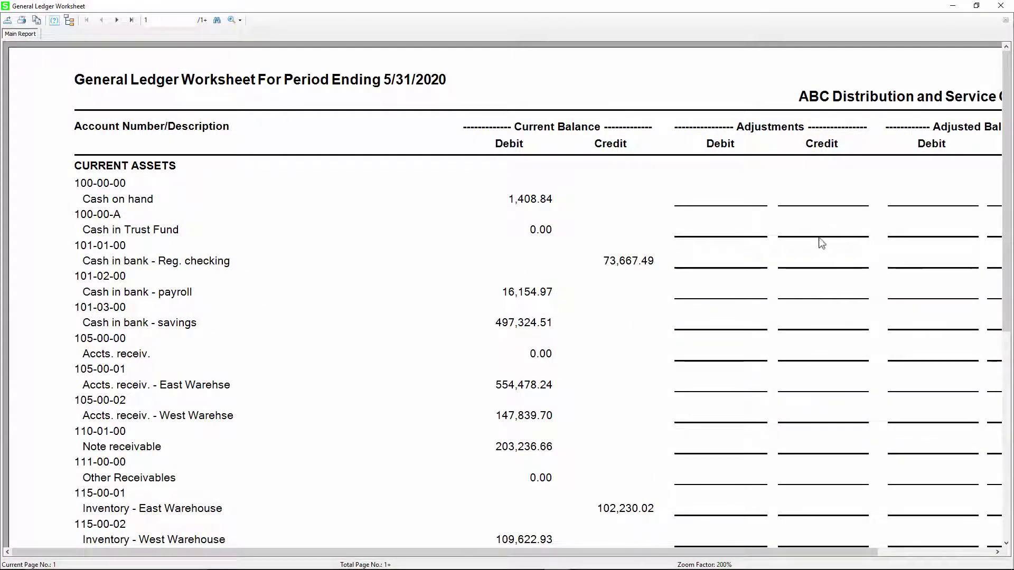
left_click(1000, 6)
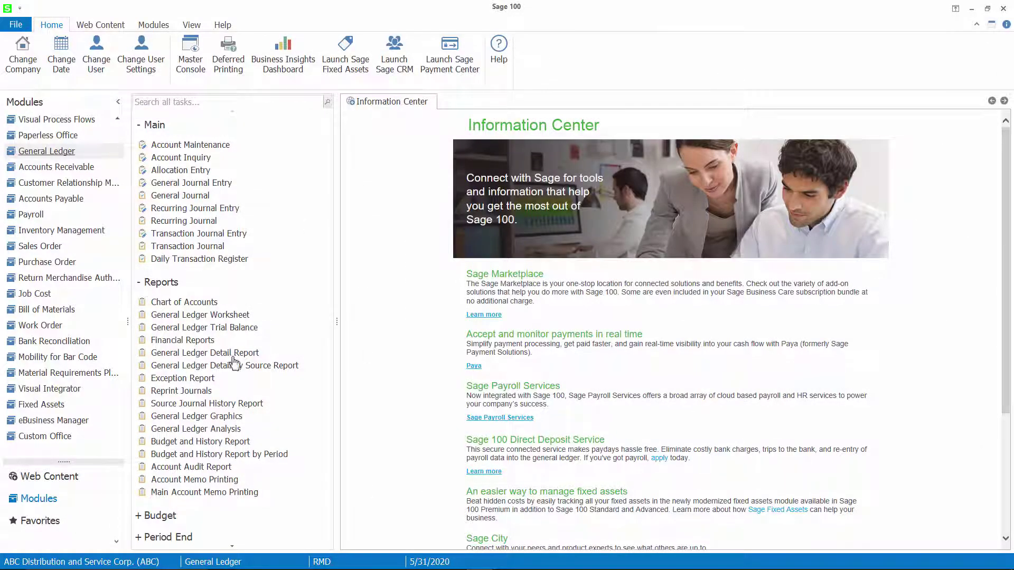
Set up the General Ledger Trial Balance report sorted by Account Number with Ending Balance Only as the balance type.
left_click(225, 333)
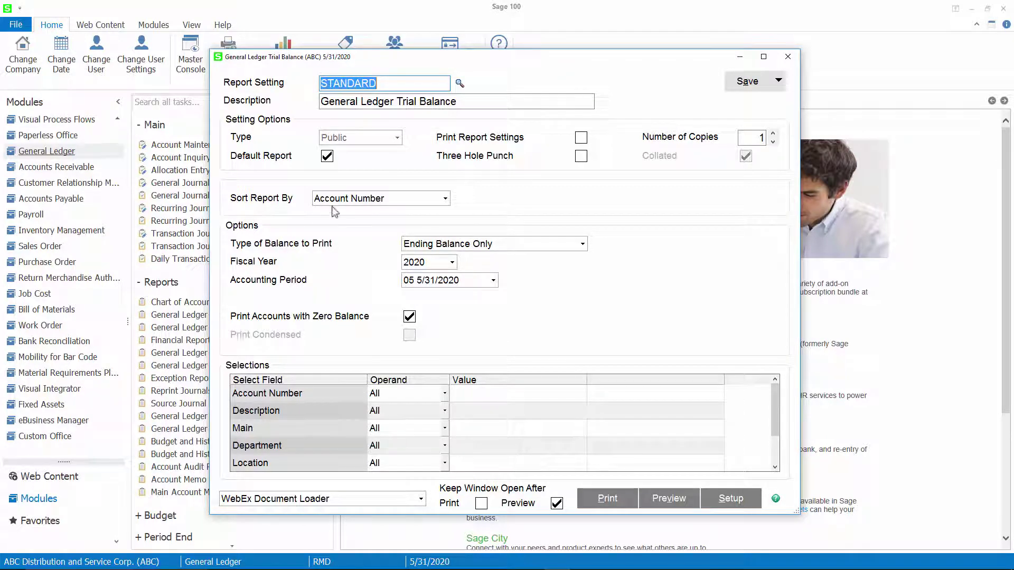
left_click(445, 199)
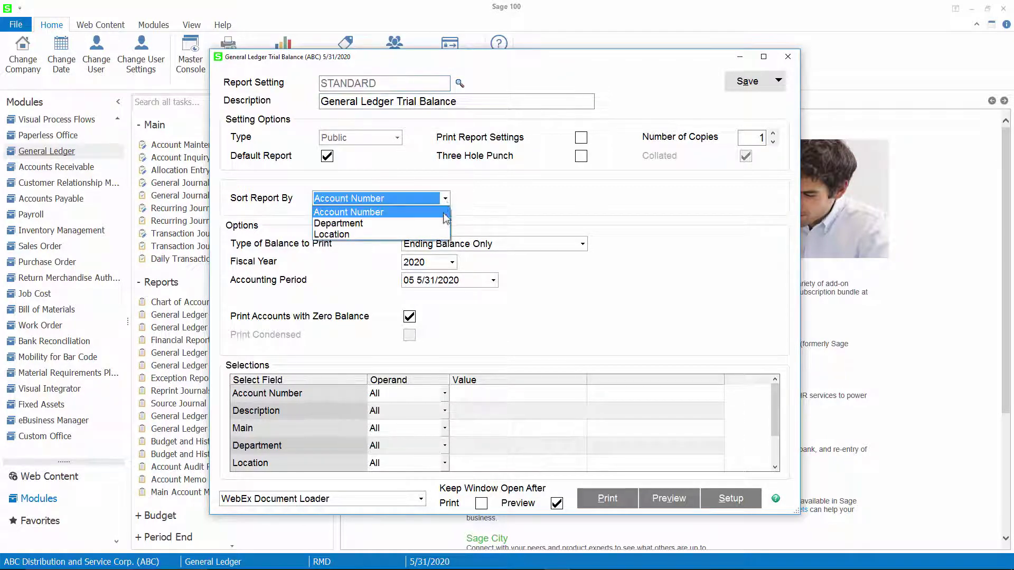
left_click(445, 213)
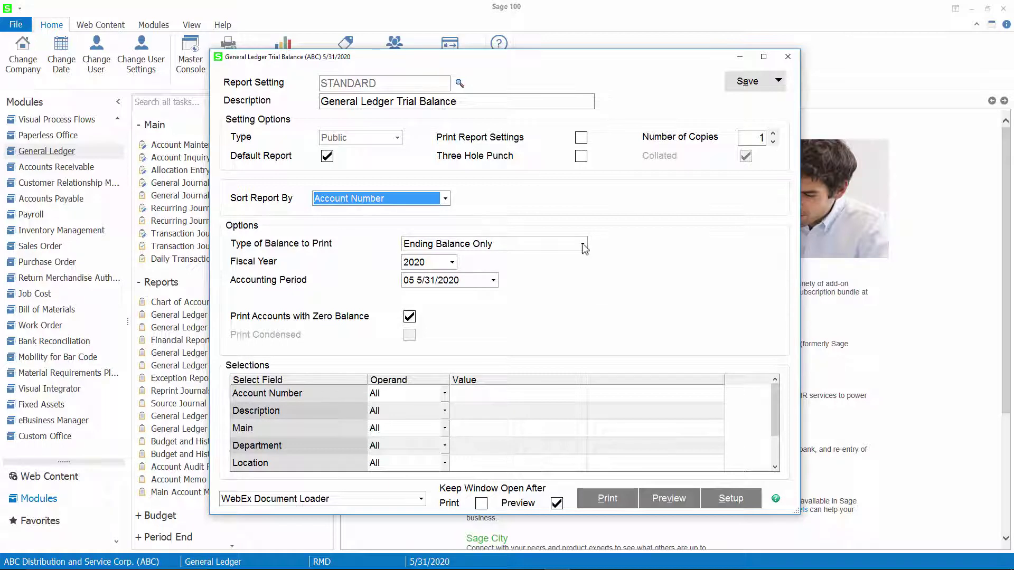
left_click(582, 245)
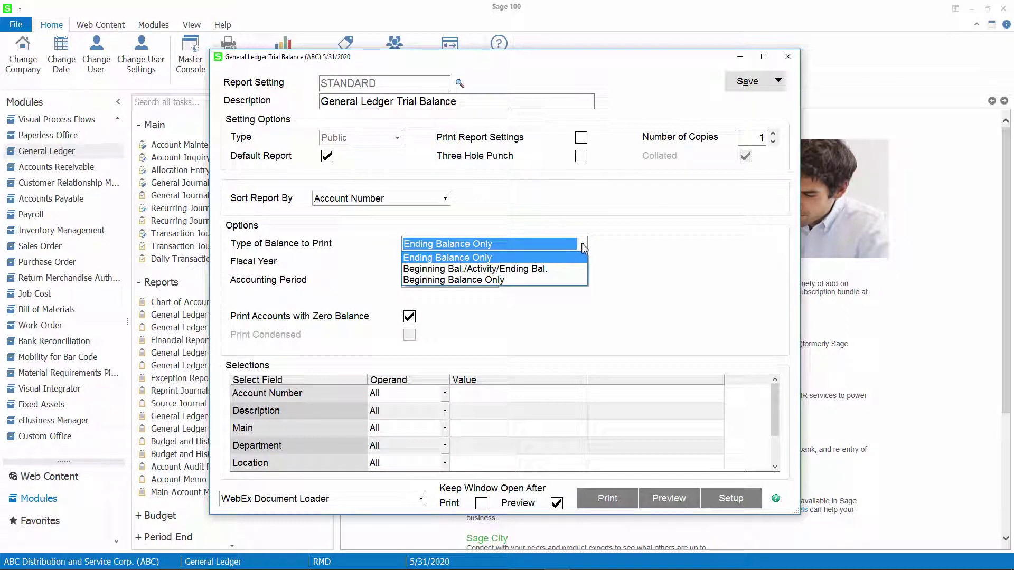
left_click(581, 257)
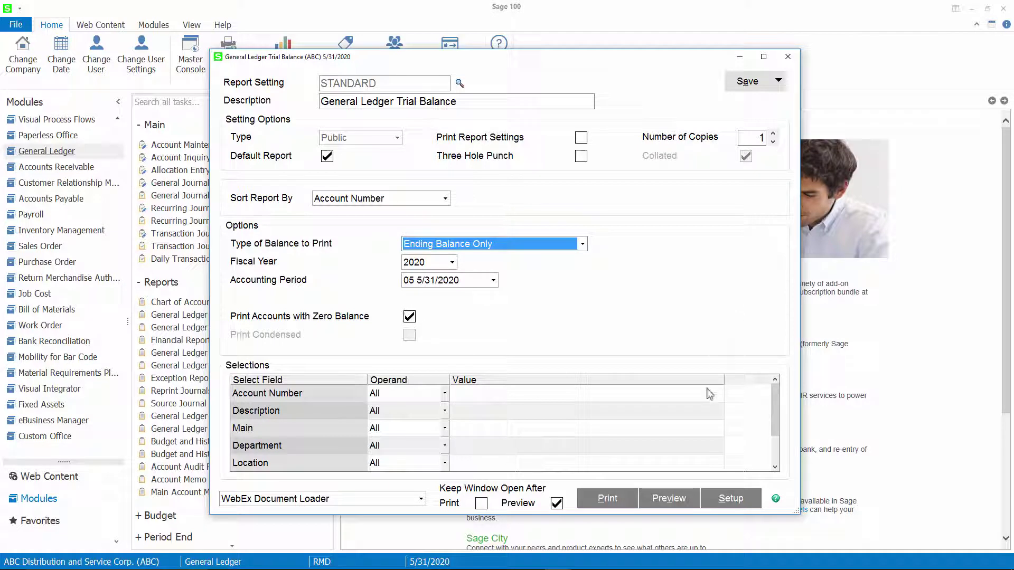
Preview the ending-balance trial balance, examine the debit and credit report totals on its last page, and close the preview.
left_click(689, 504)
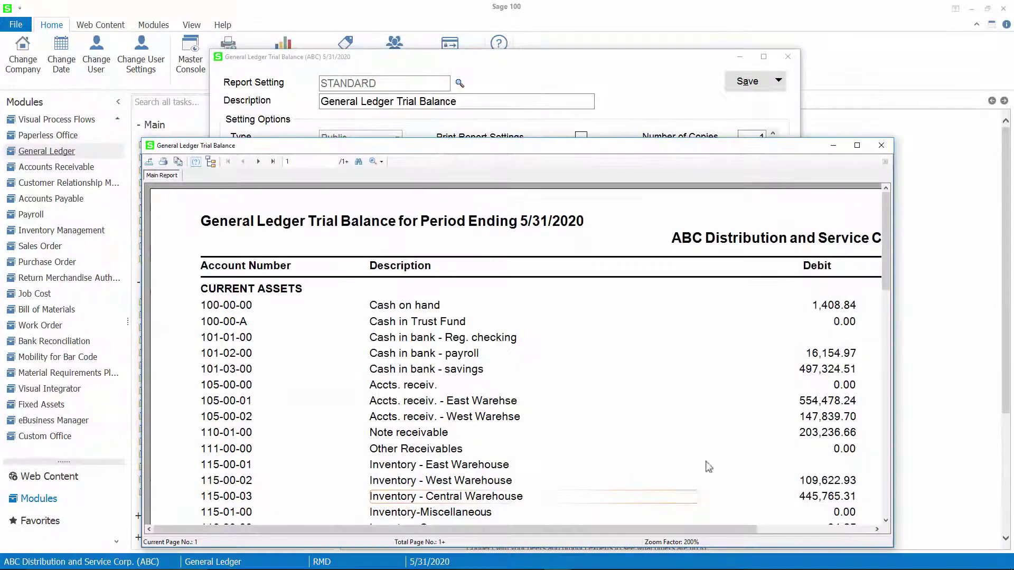
left_click(854, 149)
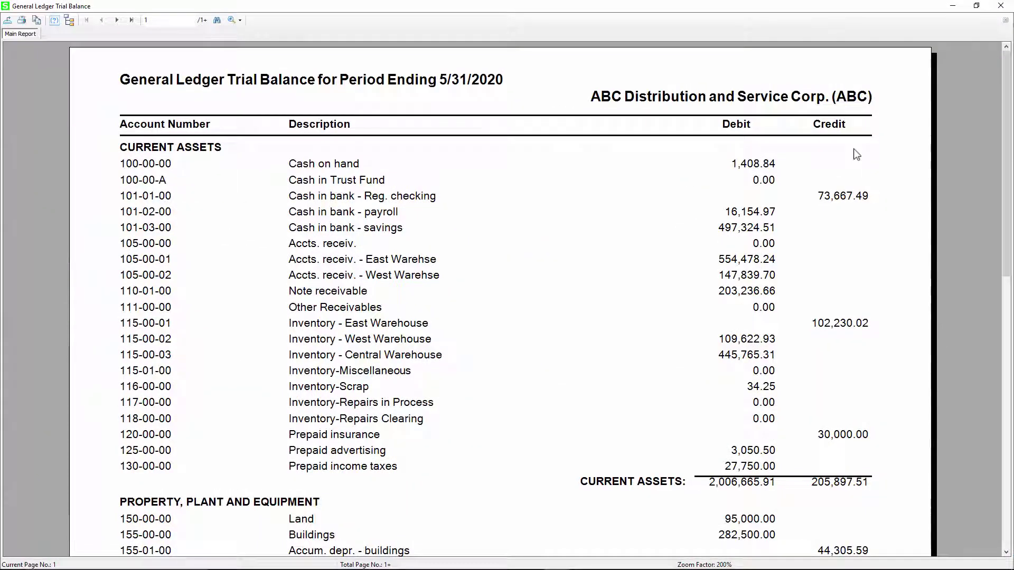
left_click(131, 20)
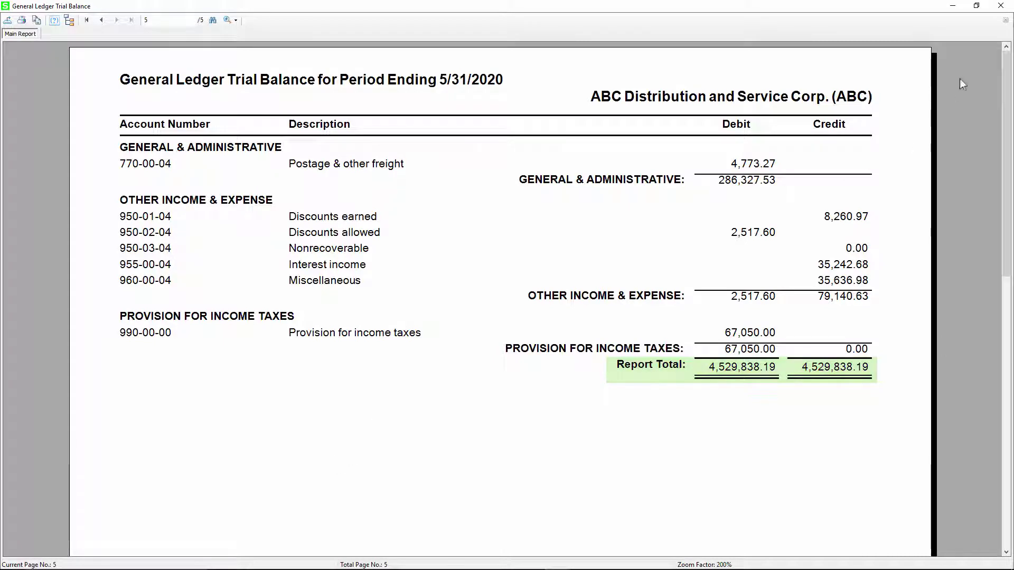
left_click(999, 13)
Set the trial balance's type of balance to Beginning Bal./Activity/Ending Bal. and preview the report.
left_click(582, 244)
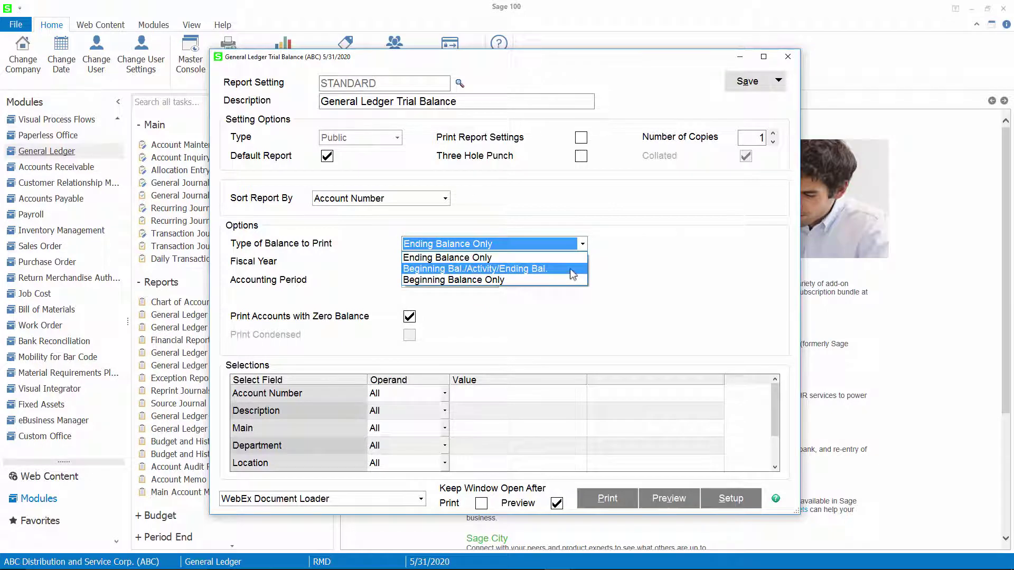
left_click(569, 268)
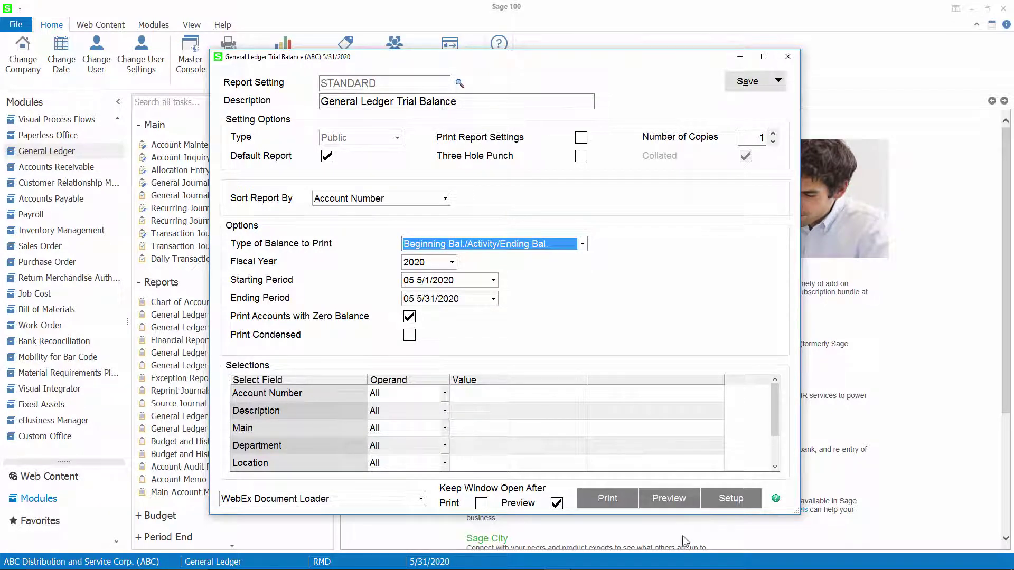
left_click(680, 506)
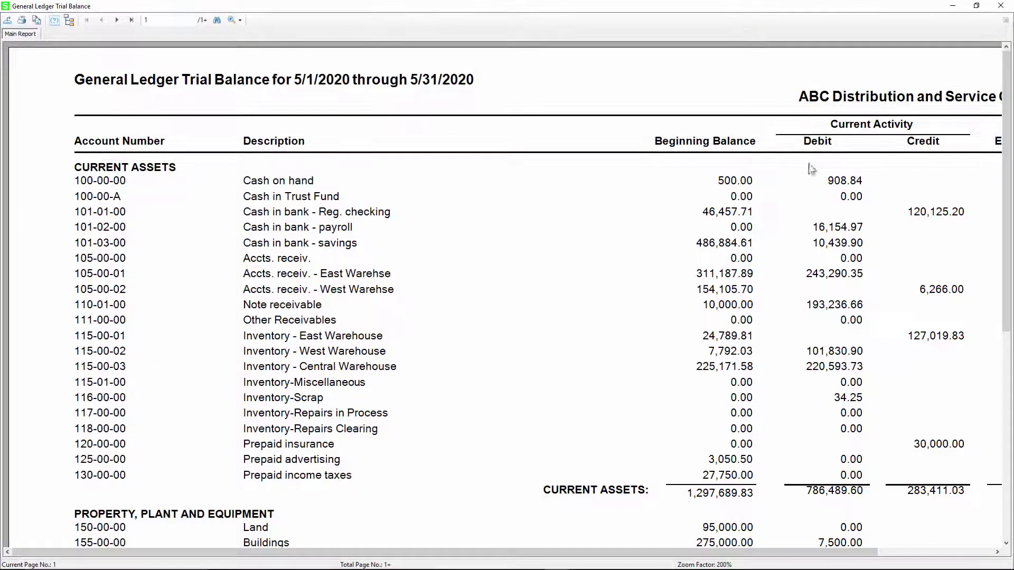
Examine the beginning balance, activity and ending balance totals on the report's last page, then close the preview and the Trial Balance window.
left_click(131, 20)
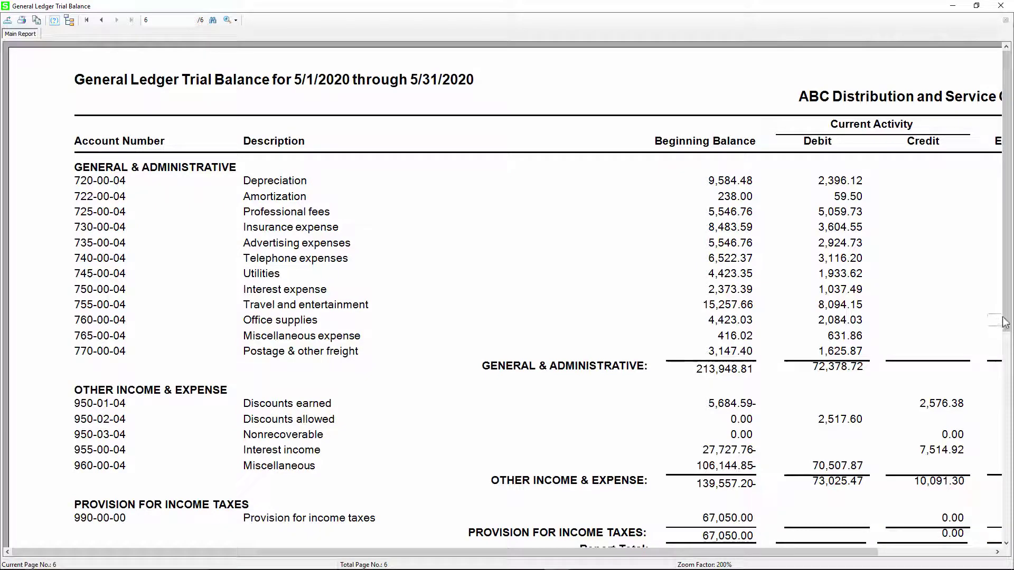
left_click_drag(1006, 324, 1010, 470)
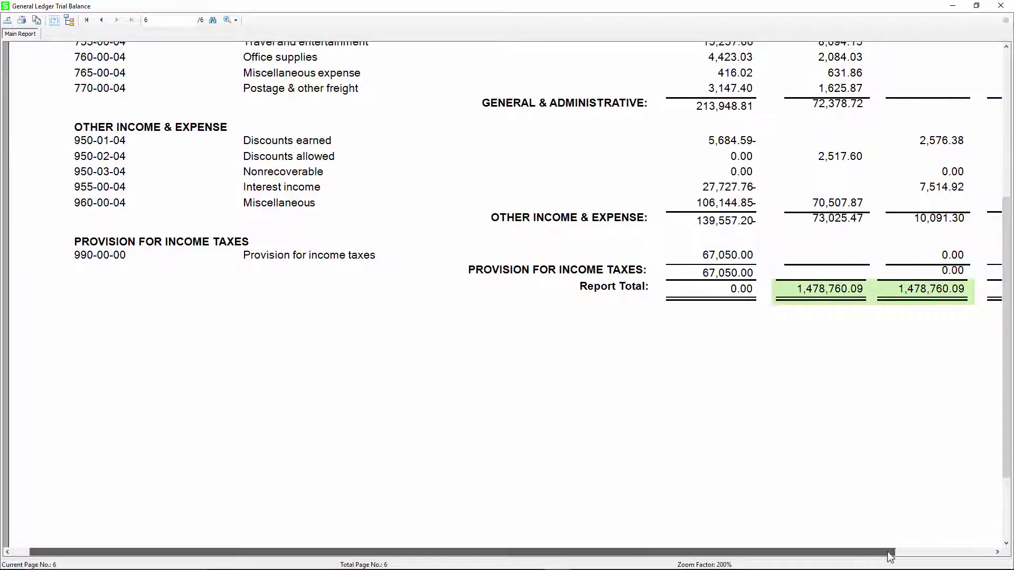
left_click_drag(866, 554, 935, 538)
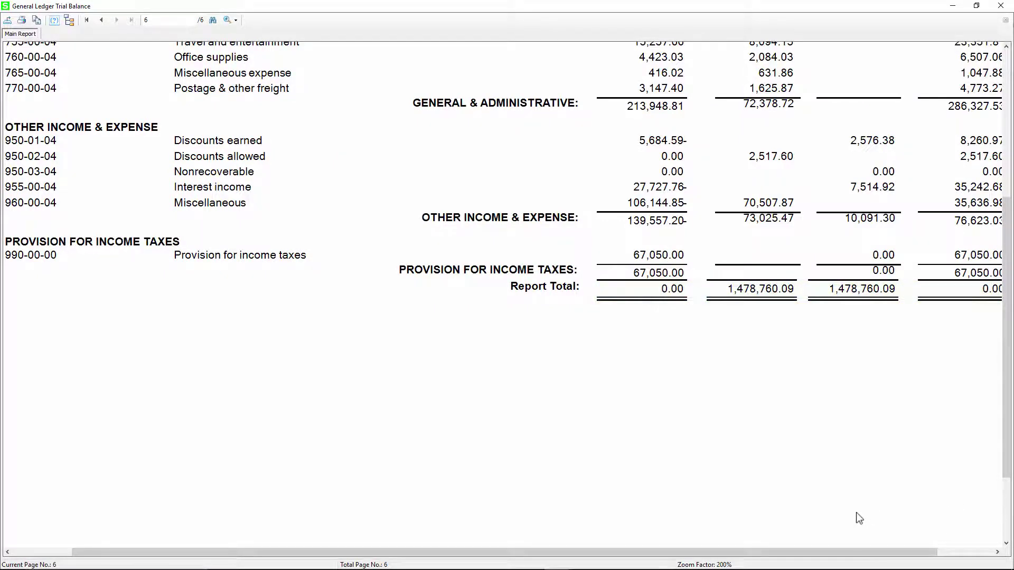
left_click(1000, 6)
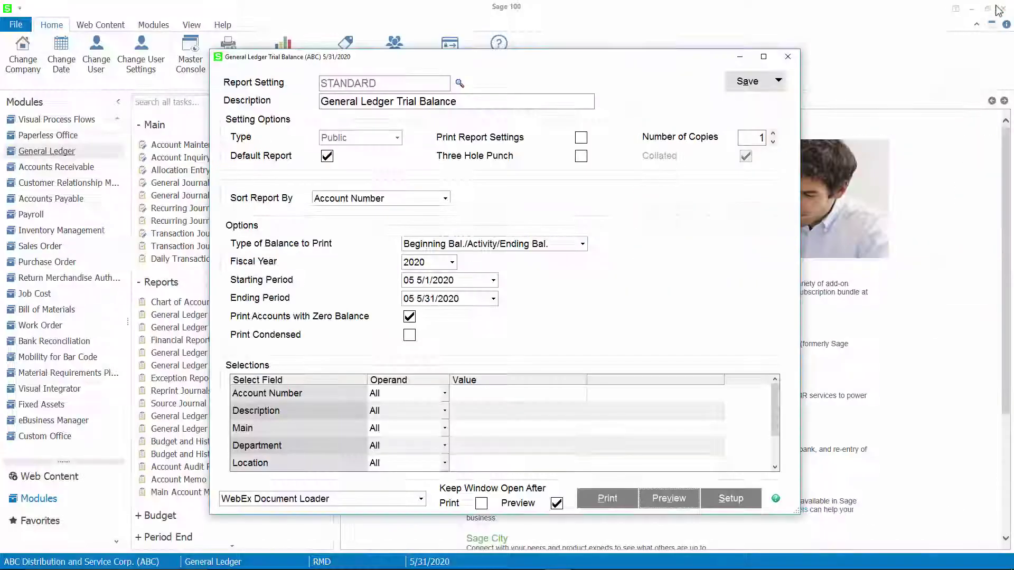
left_click(787, 56)
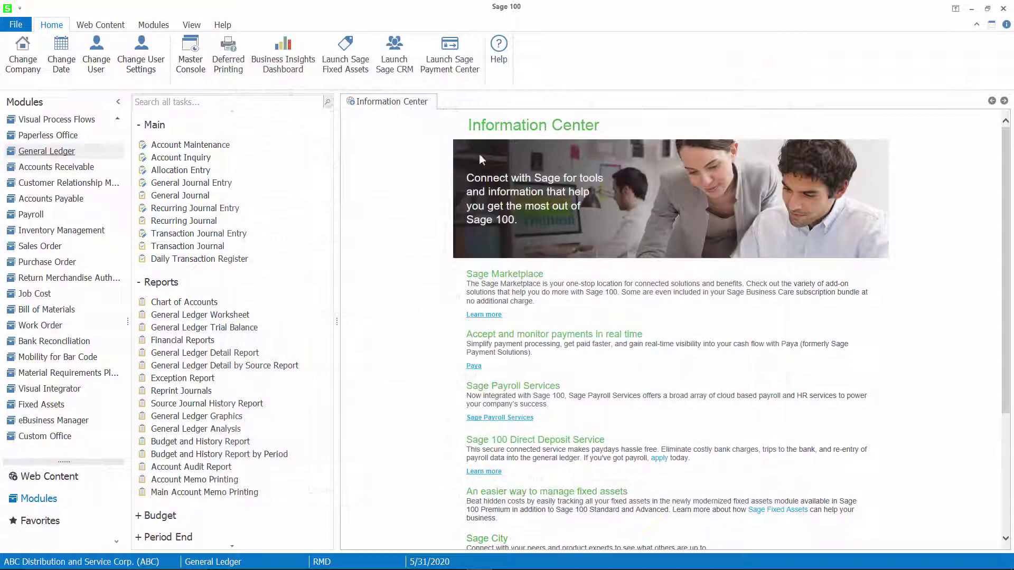
Switch the active company to SB1, Superior Bicycles, Inc.
double_click(38, 562)
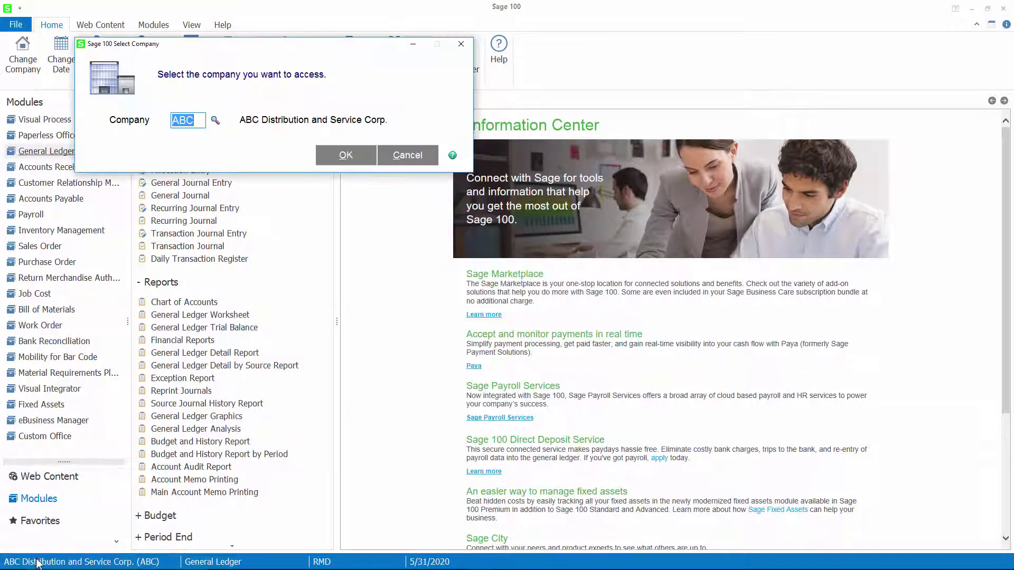
left_click(216, 123)
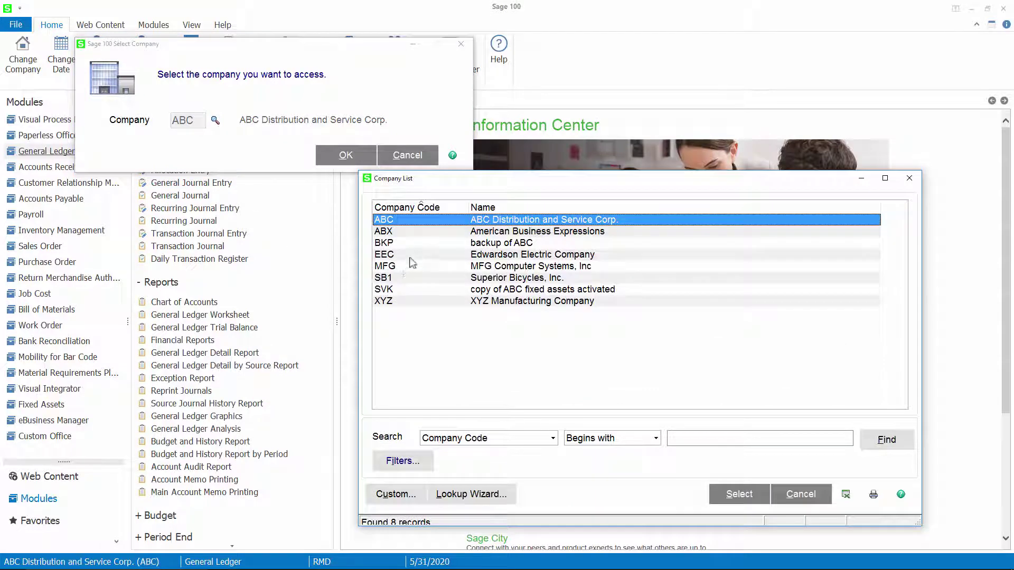
double_click(402, 277)
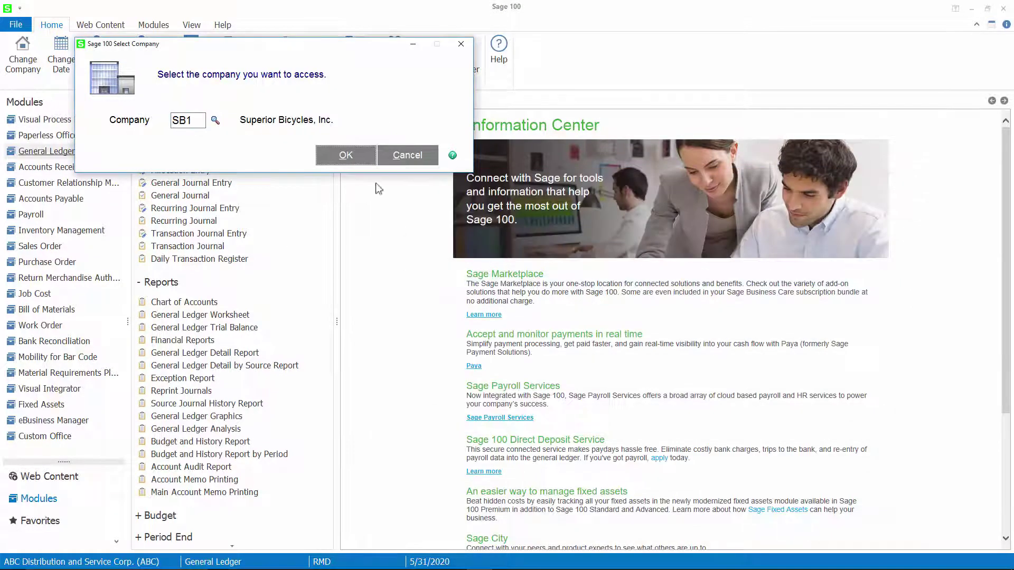
left_click(362, 160)
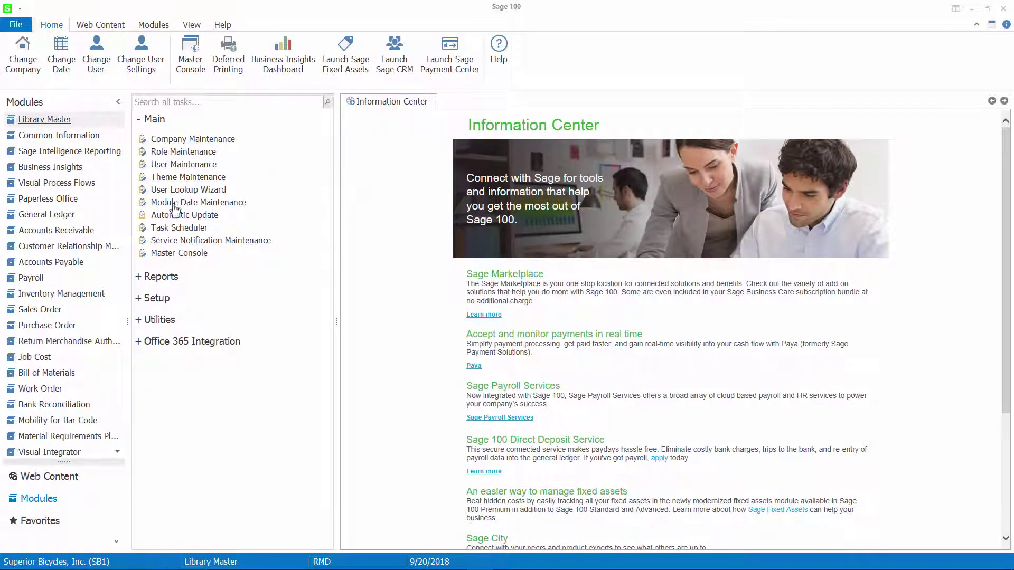
Preview Superior Bicycles' General Ledger Trial Balance with Beginning Bal./Activity/Ending Bal. as the balance type.
left_click(47, 215)
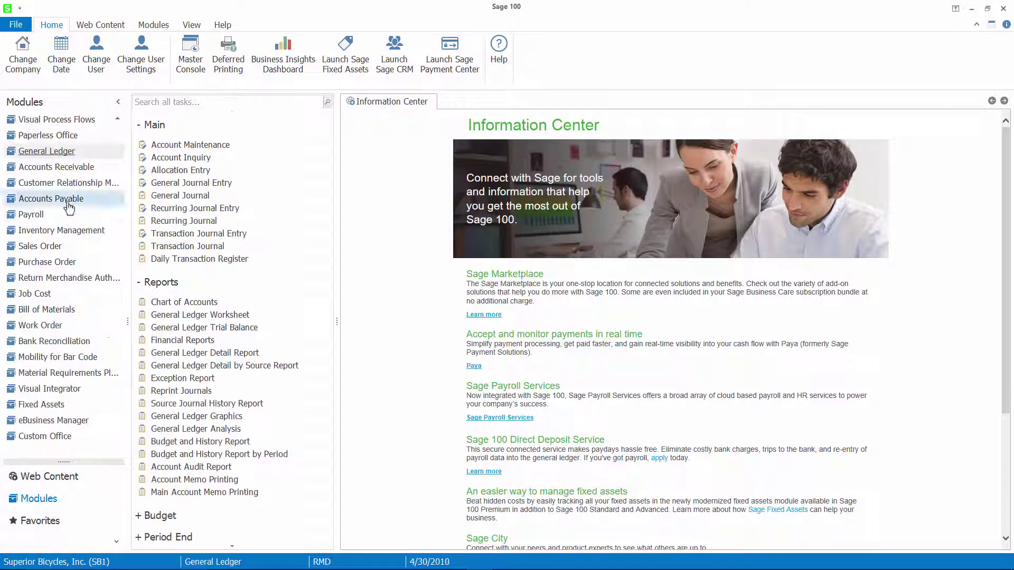
left_click(180, 327)
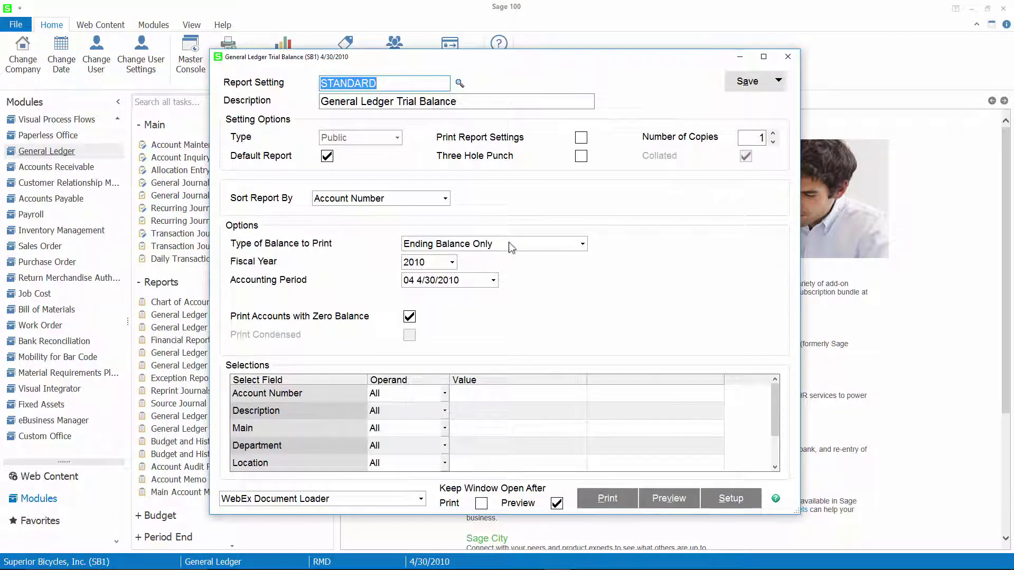
left_click(582, 244)
left_click(567, 268)
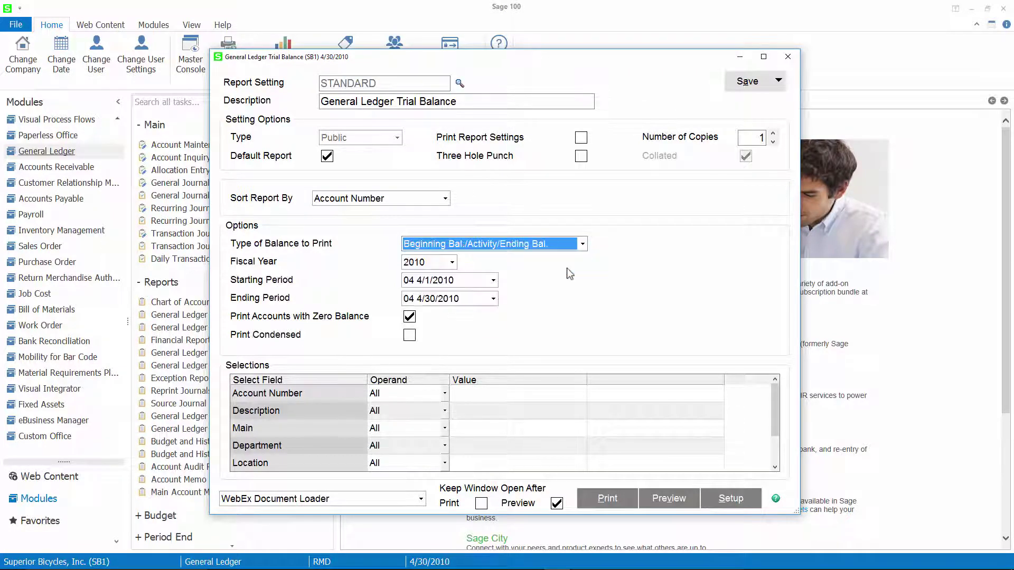
left_click(681, 500)
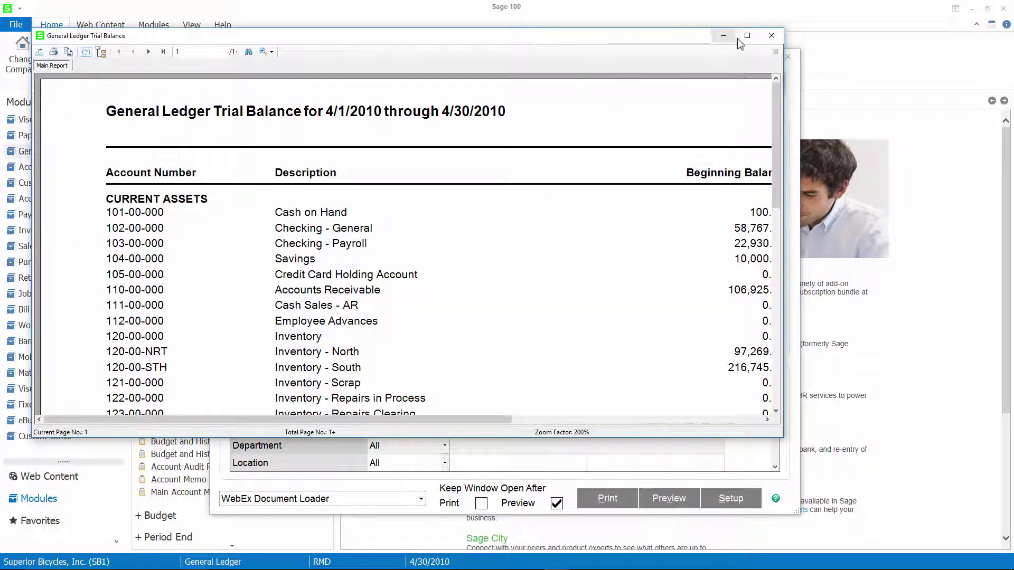
View the trial balance full screen and compare the debit and credit activity totals on its last page.
left_click(741, 37)
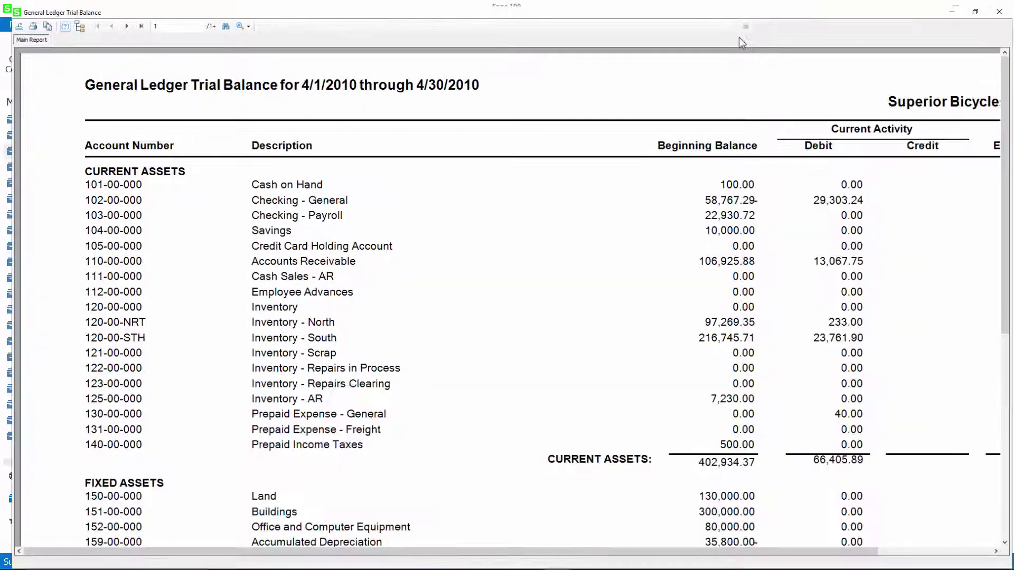
left_click(131, 20)
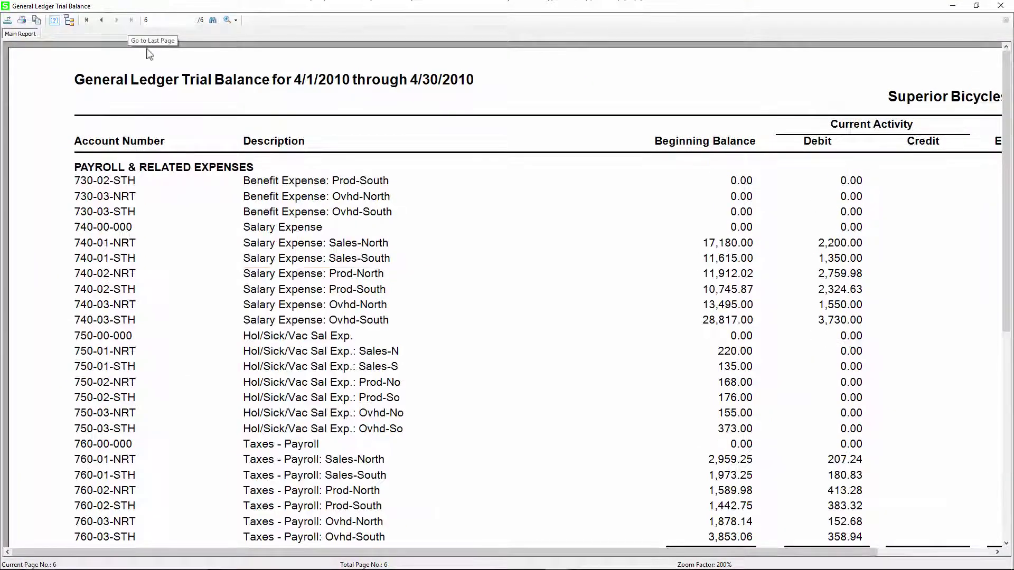
scroll(470, 330, "down", 5)
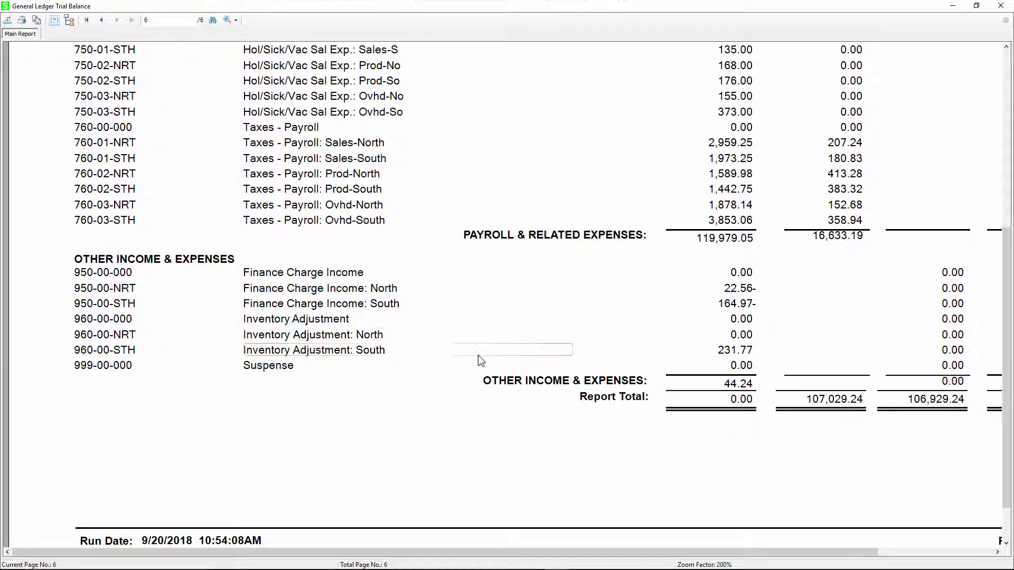
Check the ending balance report total on the trial balance's last page and close the preview.
scroll(477, 355, "down", 2)
left_click(997, 552)
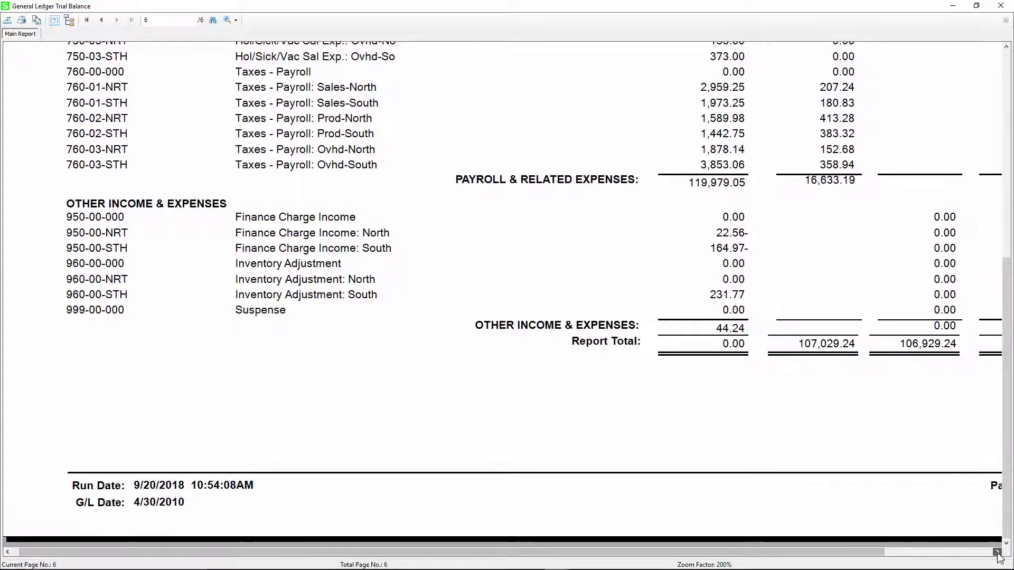
left_click_drag(997, 552, 997, 552)
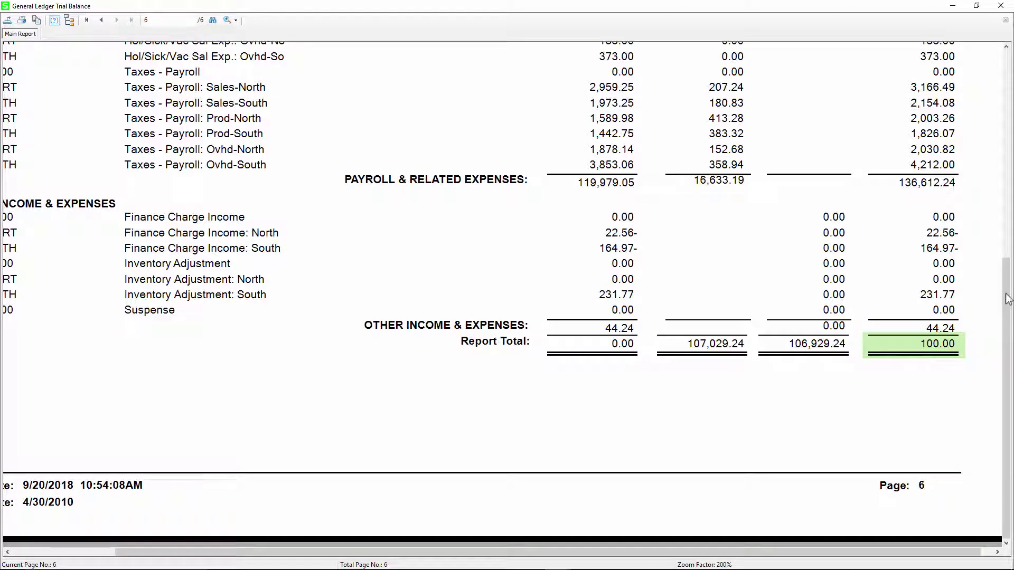
left_click(999, 7)
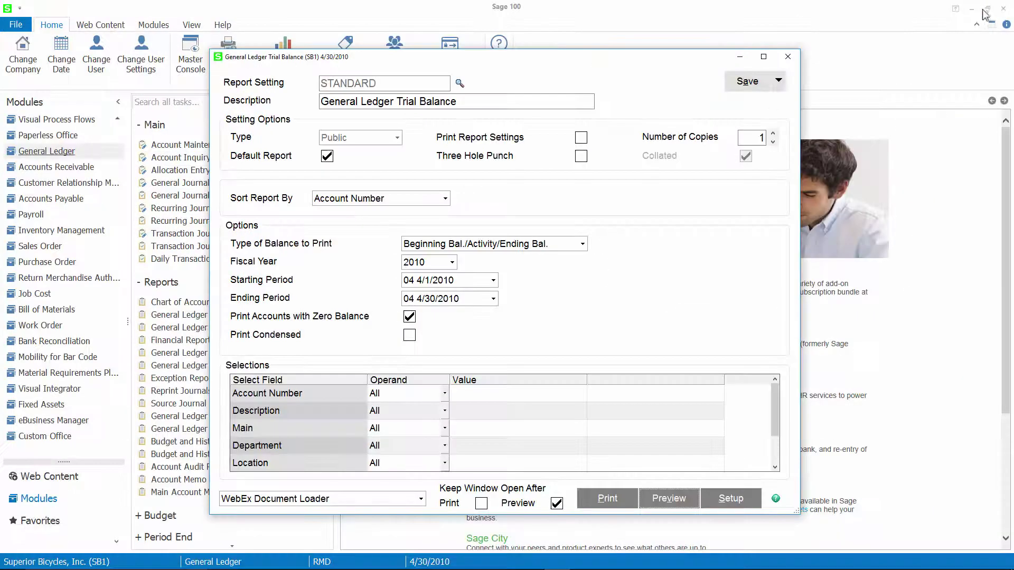
Preview the General Ledger Trial Balance with Ending Balance Only as the balance type.
left_click(581, 246)
left_click(574, 255)
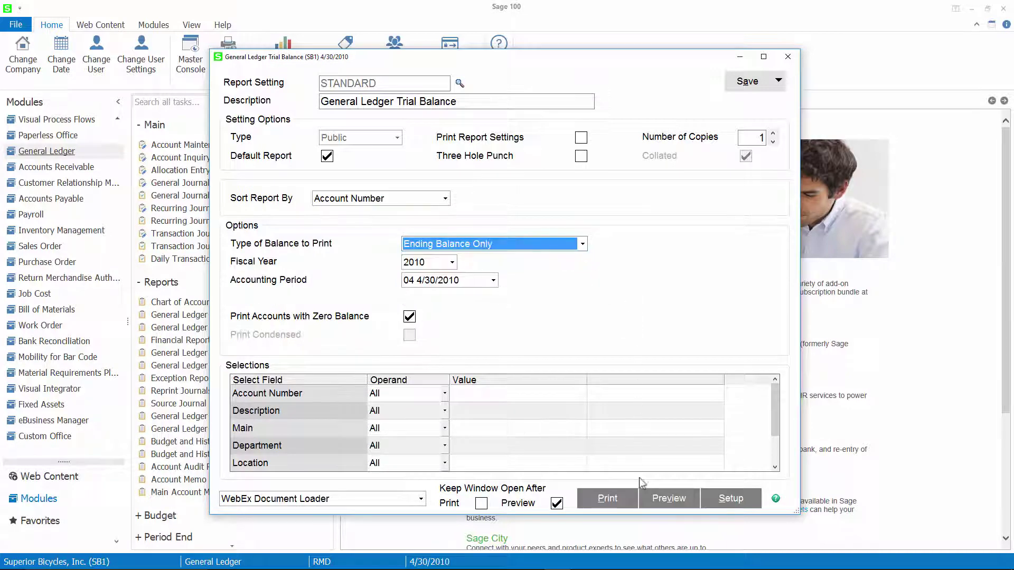
left_click(663, 504)
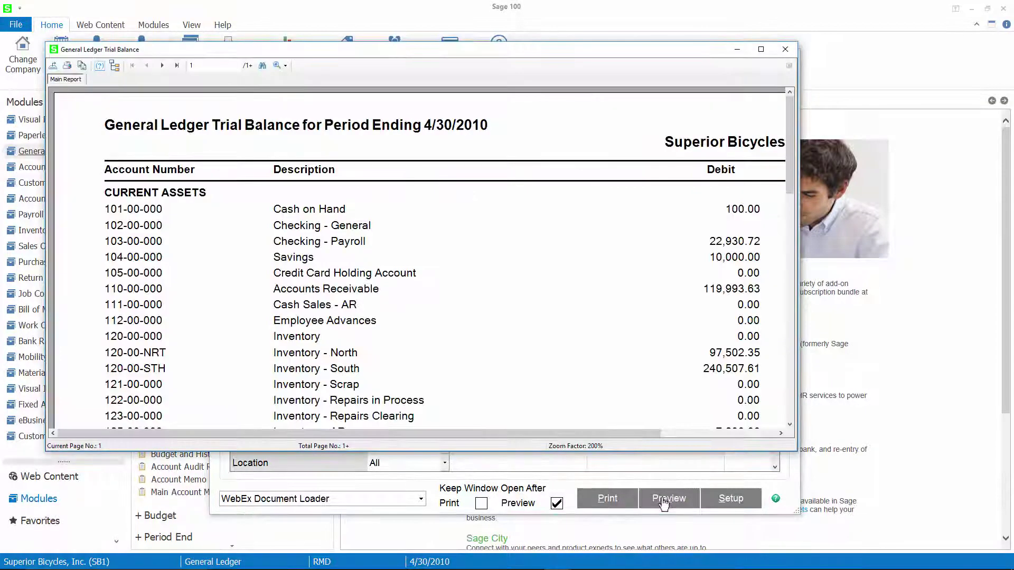
Compare the debit and credit report totals on the last page full screen, then close the preview and the Trial Balance window.
left_click(177, 64)
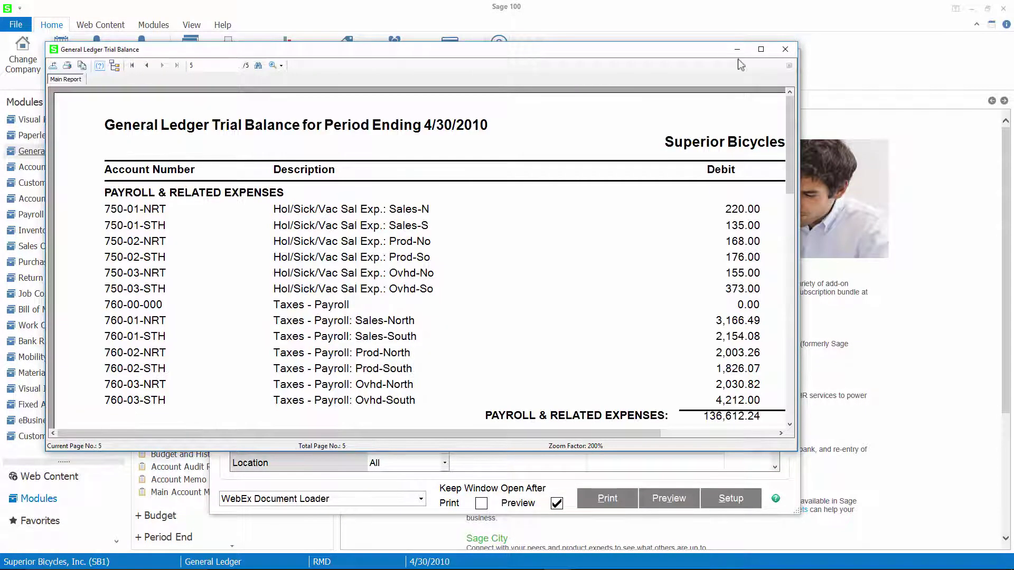
left_click(760, 49)
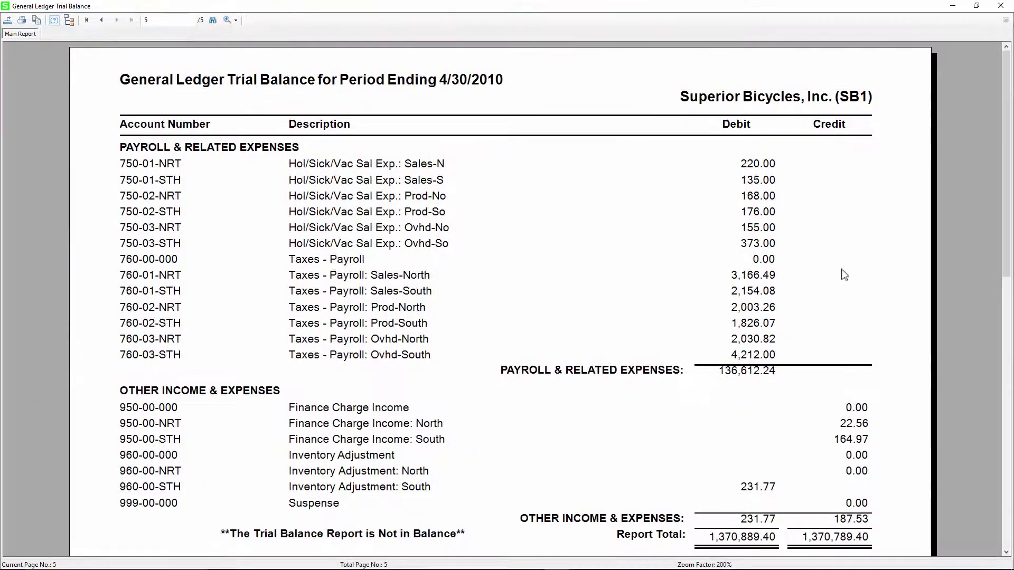
scroll(851, 327, "down", 2)
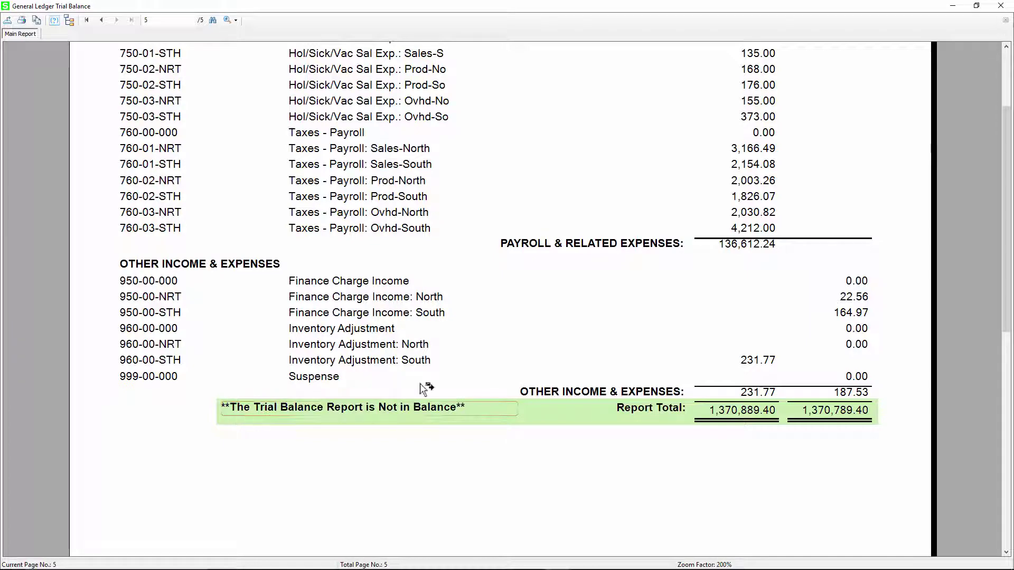
left_click(1002, 9)
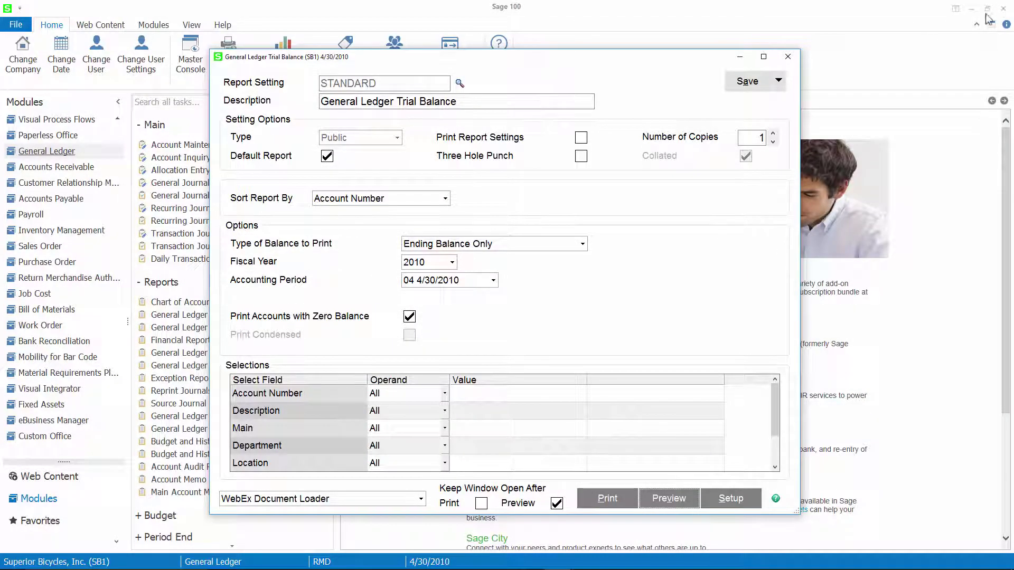
left_click(788, 57)
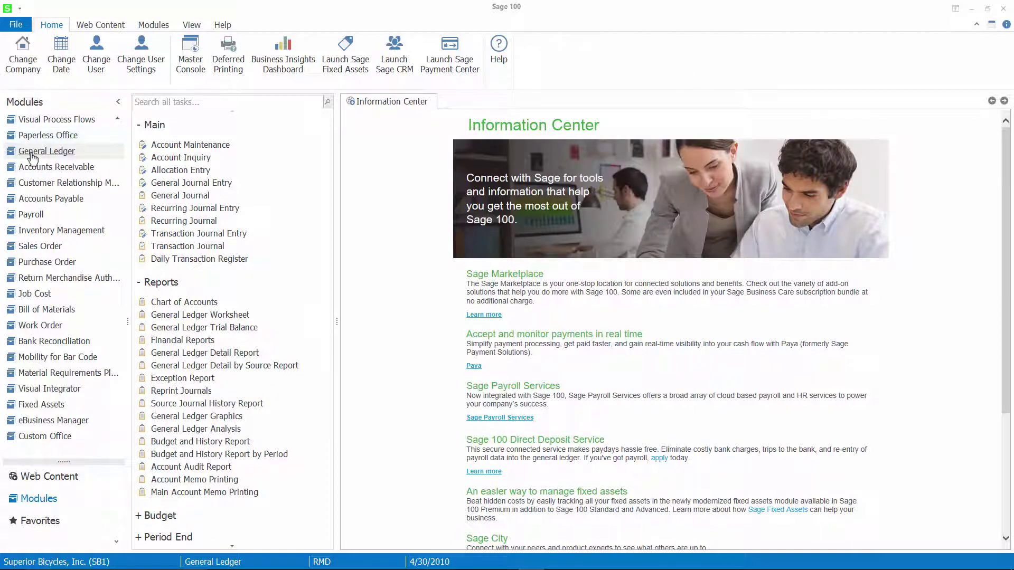
Start a General Journal Entry with source journal GJ and the next available entry number.
left_click(173, 184)
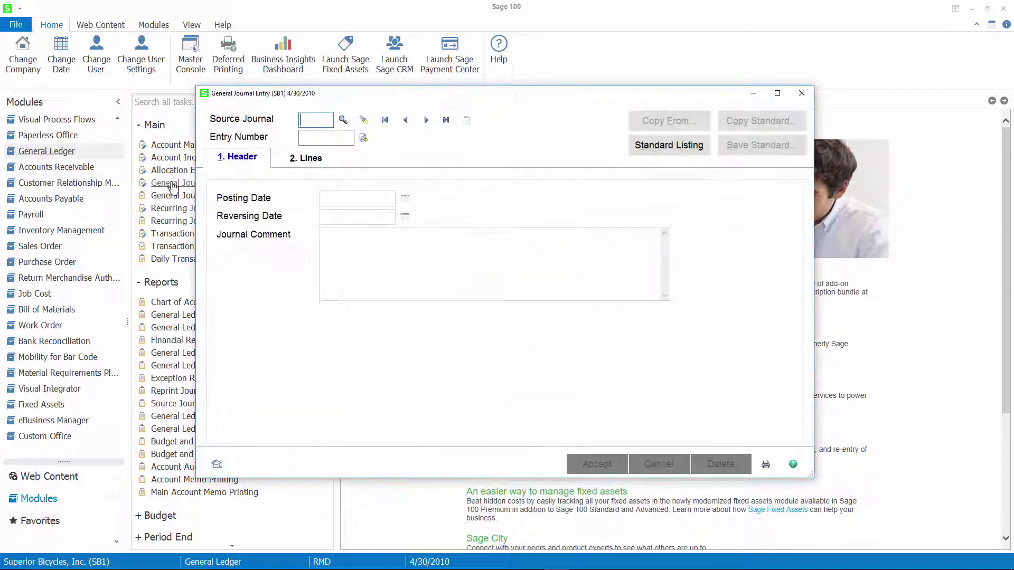
left_click(343, 120)
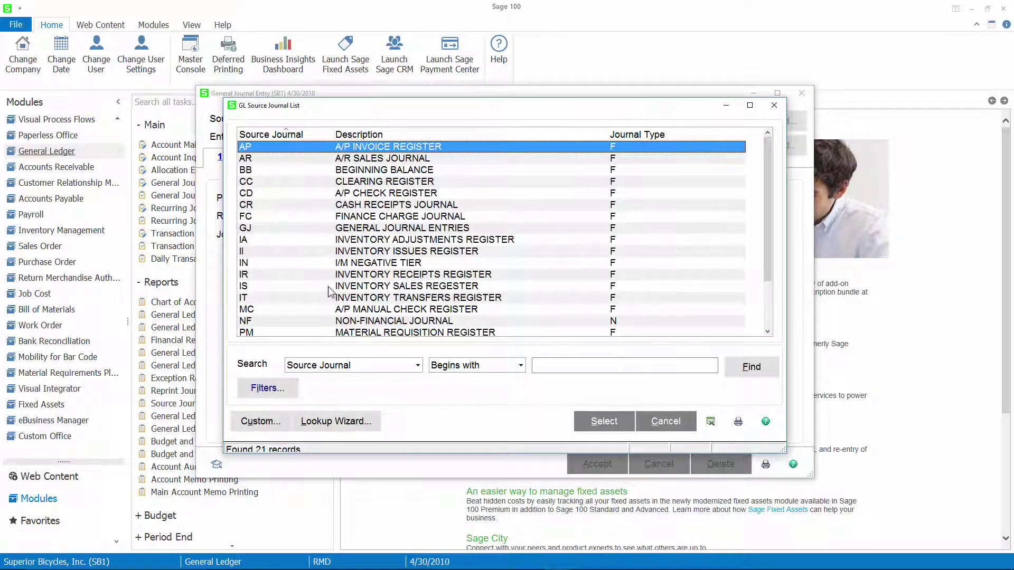
double_click(359, 228)
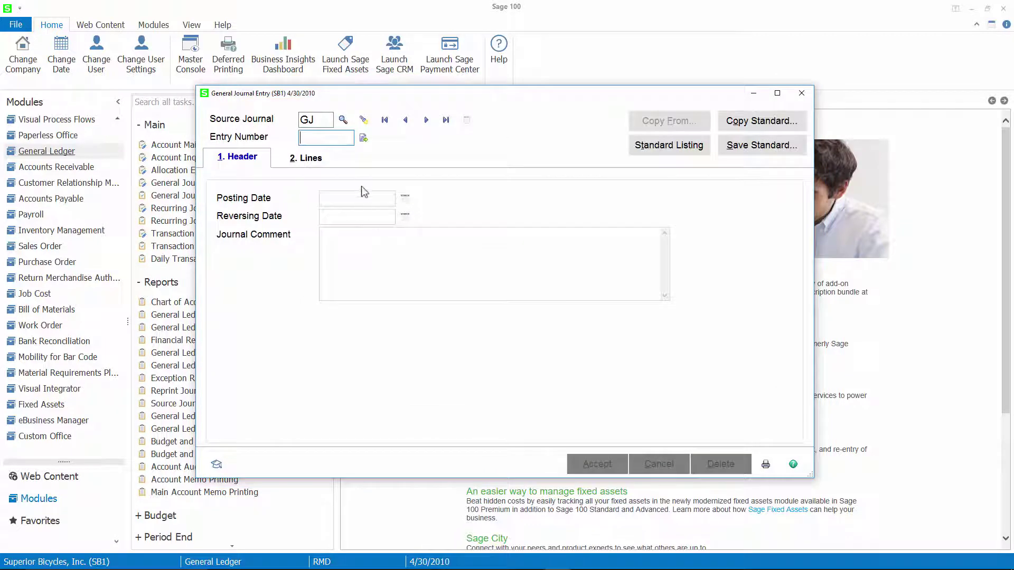
left_click(363, 138)
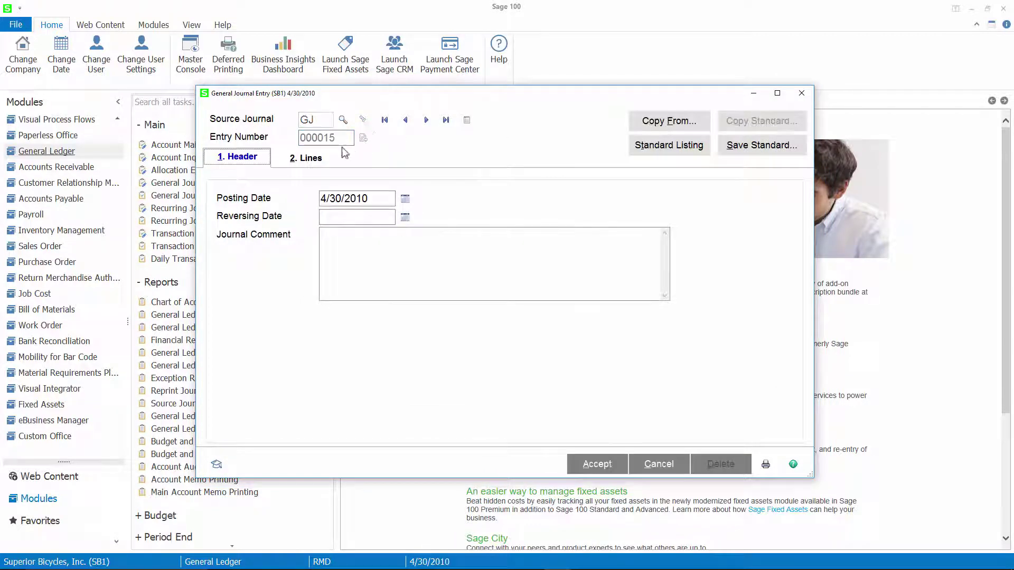
Enter a journal line crediting 100.00 to the Cash on Hand account and accept it as a one-sided entry using the One option.
left_click(316, 165)
left_click(368, 208)
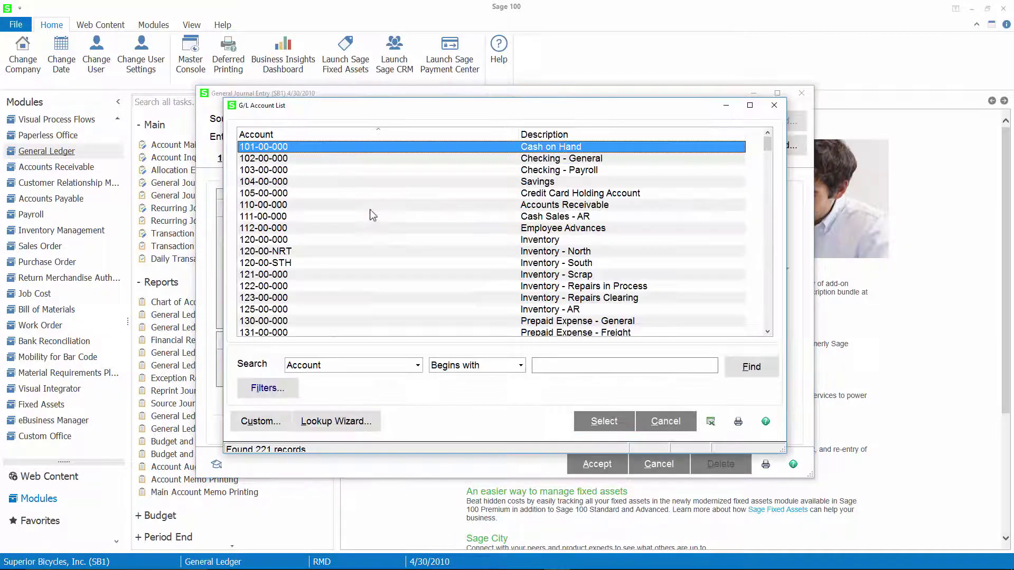
double_click(367, 148)
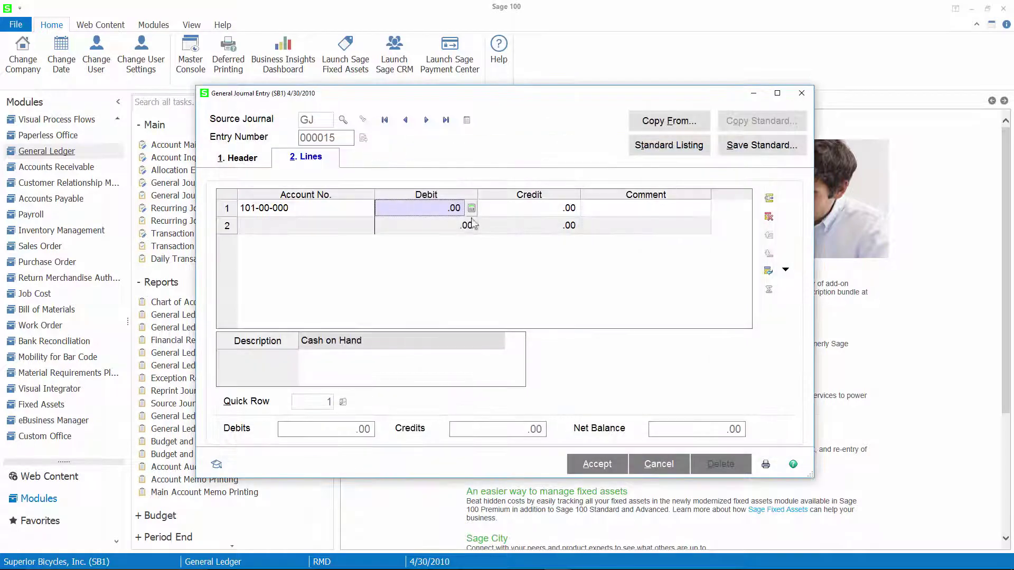
left_click(495, 210)
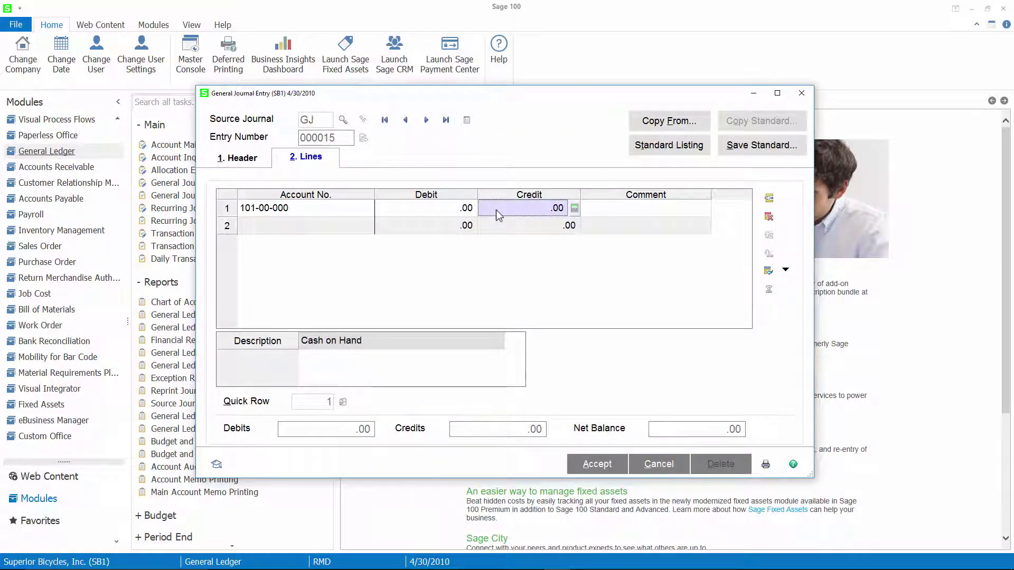
type("100")
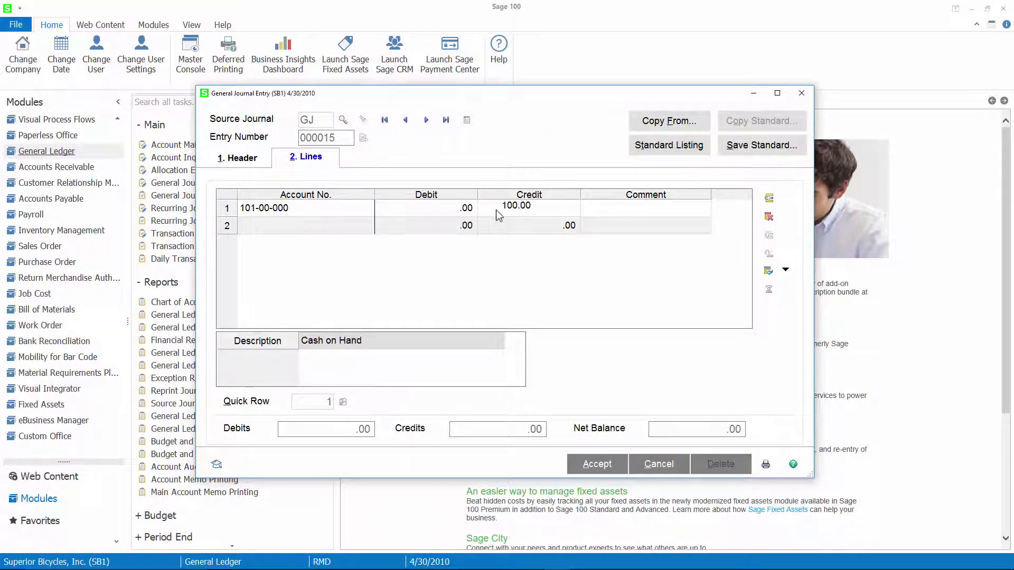
left_click(598, 465)
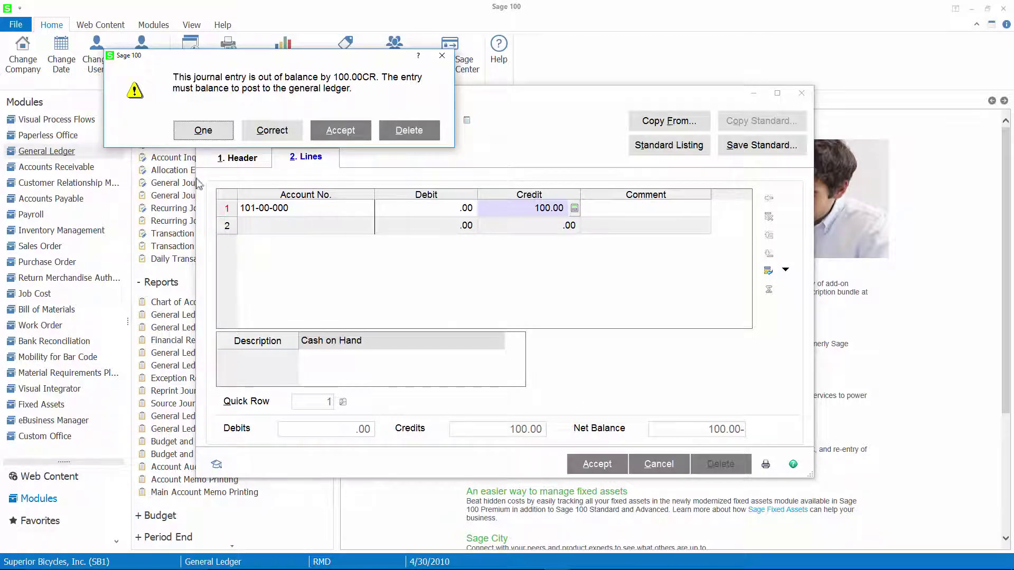
left_click(203, 132)
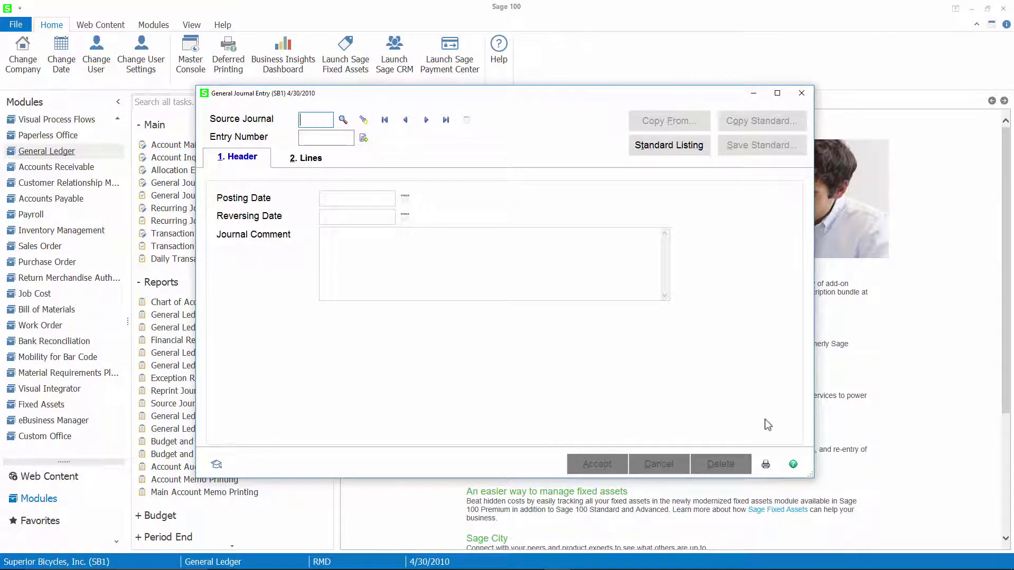
Preview the General Journal, check its debit and credit totals, and update the journal.
key("Escape")
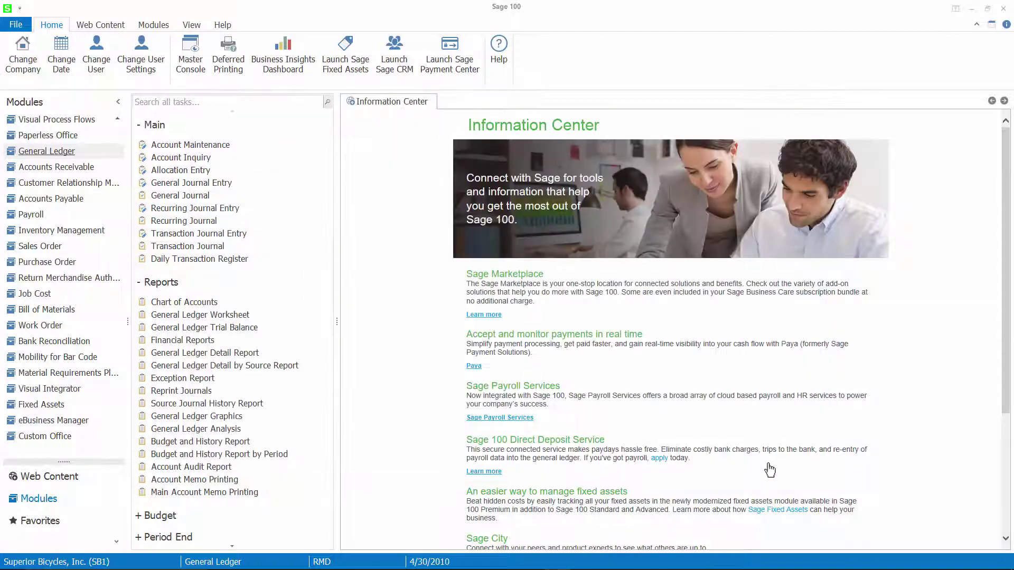
left_click(637, 331)
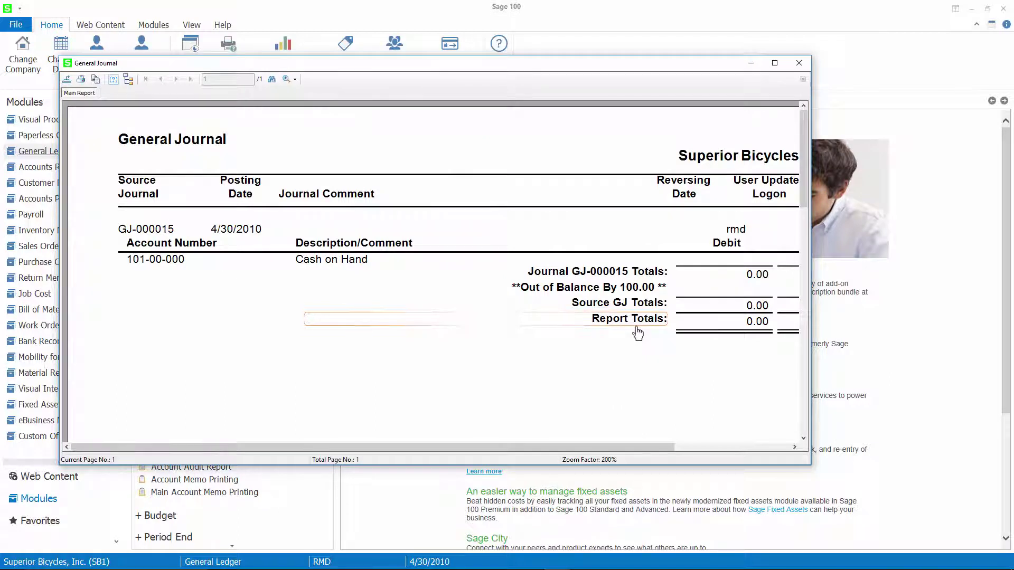
left_click(796, 447)
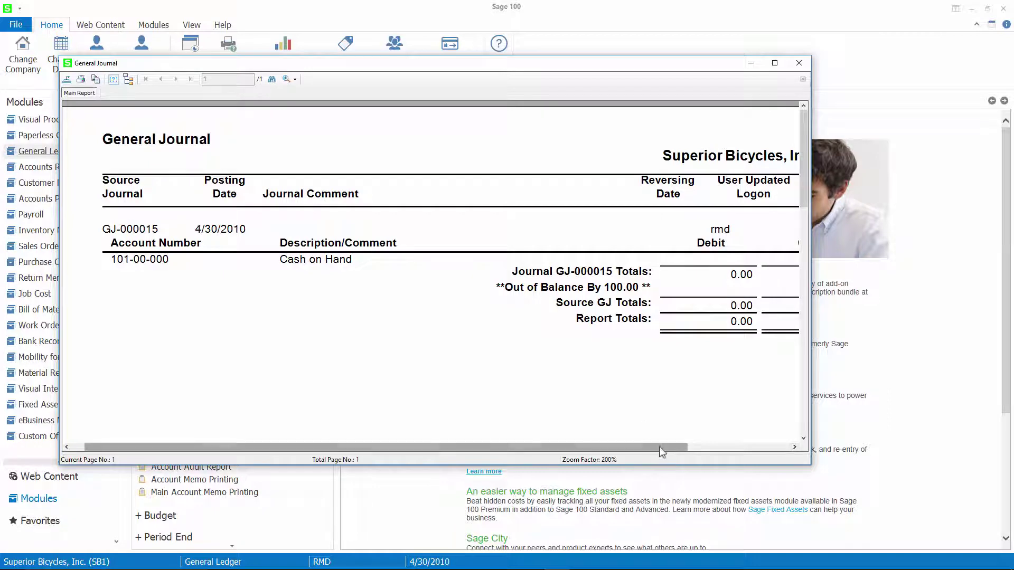
left_click_drag(659, 448, 724, 438)
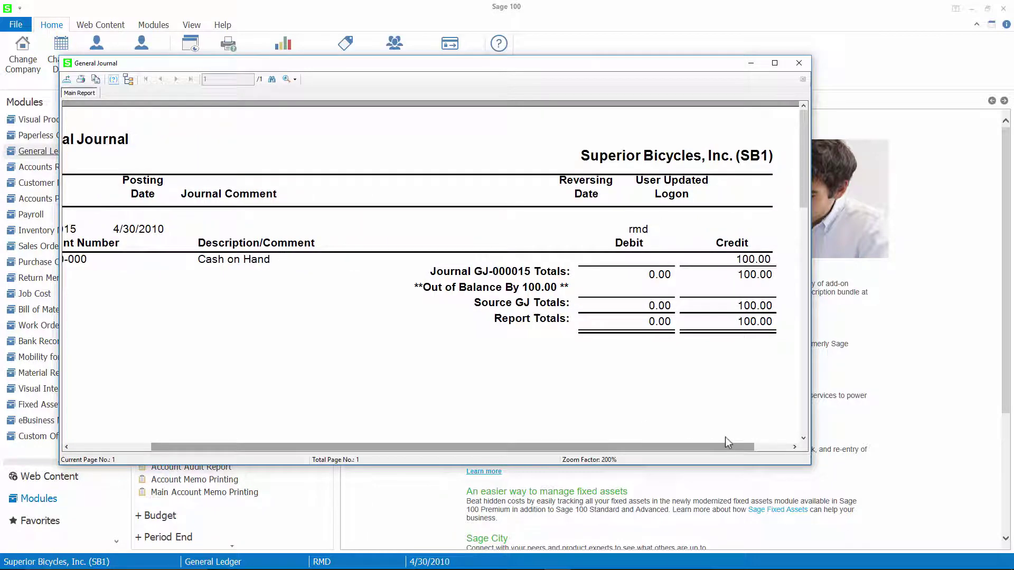
left_click(795, 62)
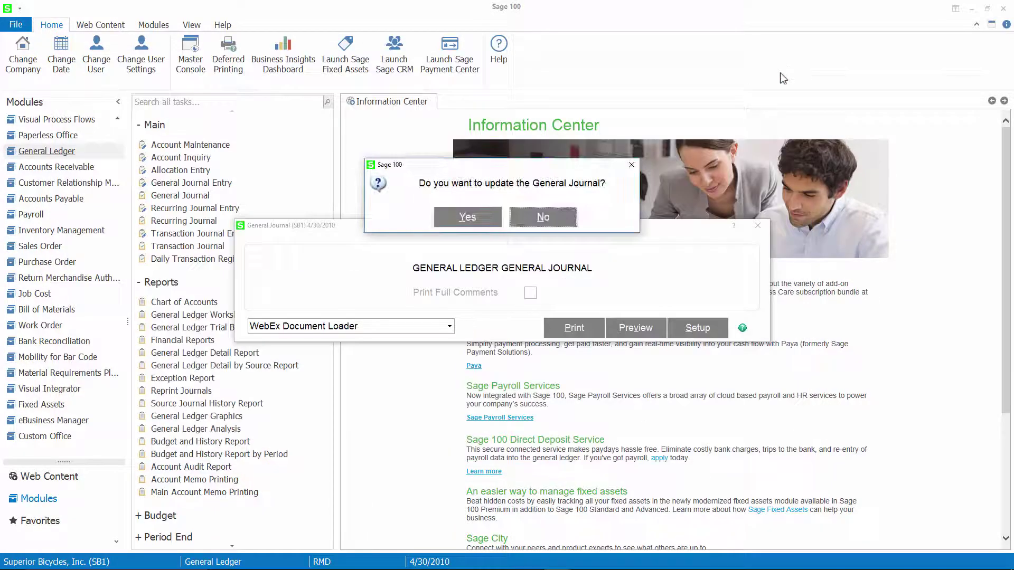
left_click(494, 219)
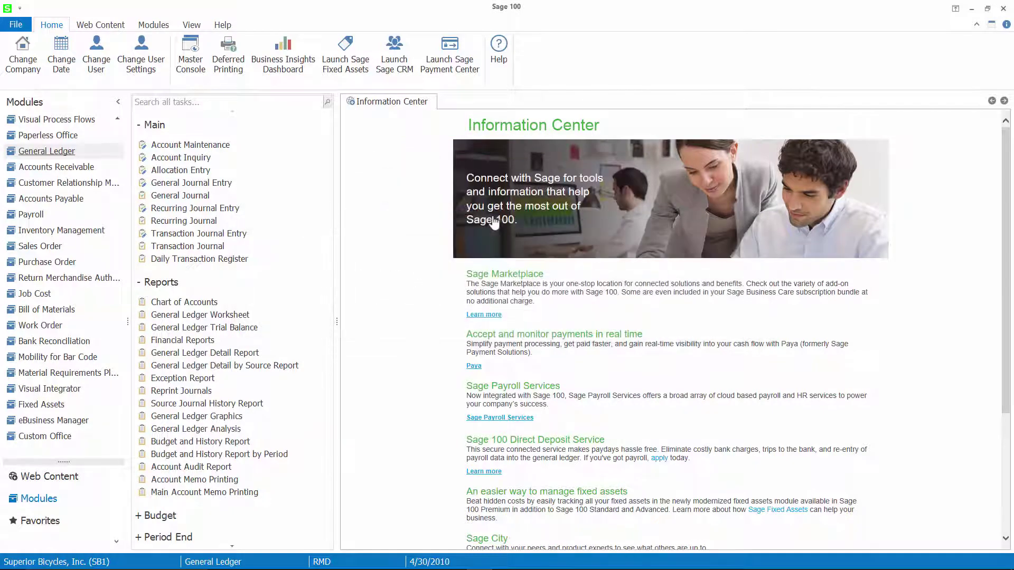
Preview the trial balance with Ending Balance Only, compare the debit and credit totals on its last page, and close the preview.
left_click(254, 336)
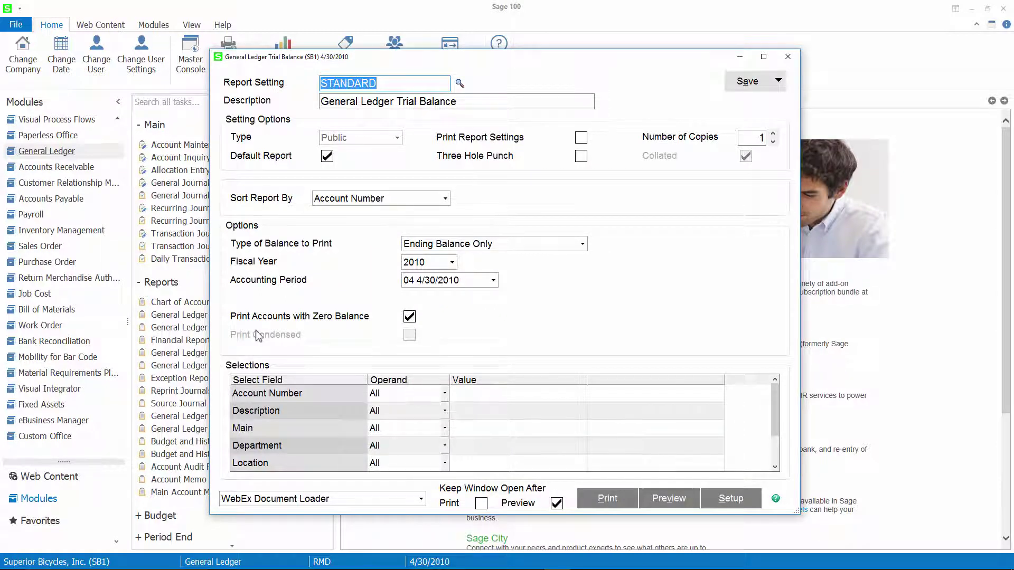
left_click(672, 507)
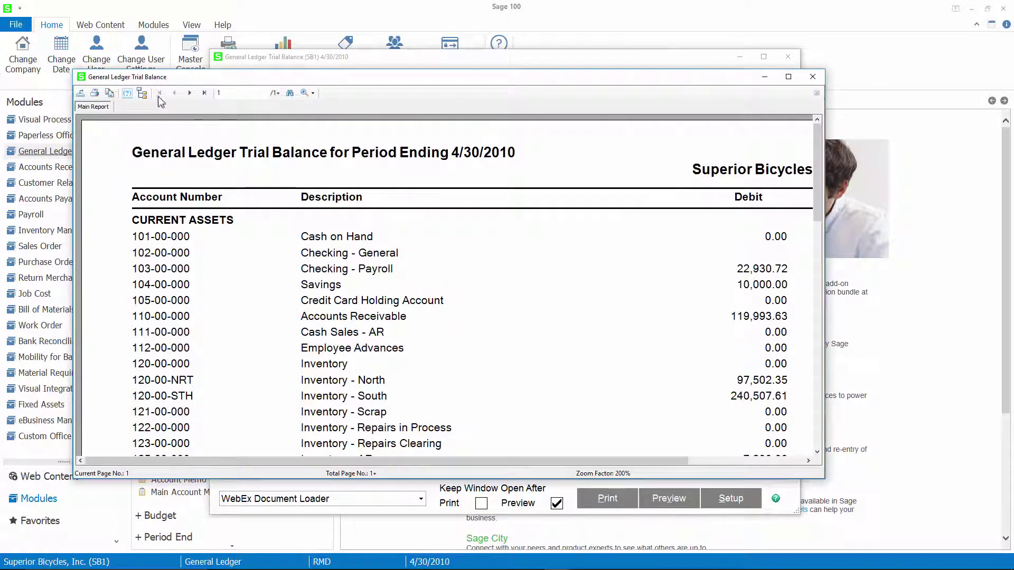
left_click(205, 94)
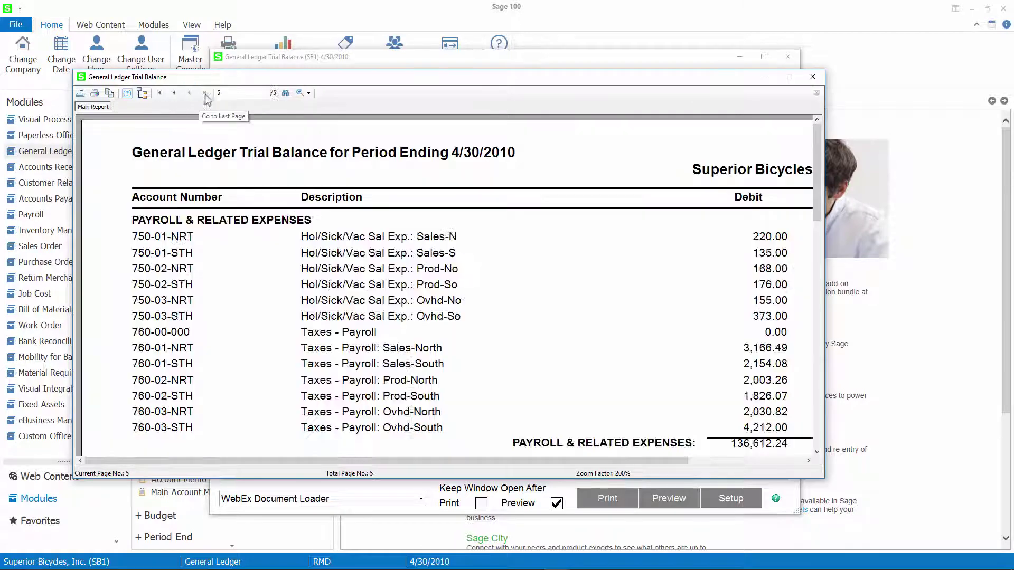
left_click(788, 77)
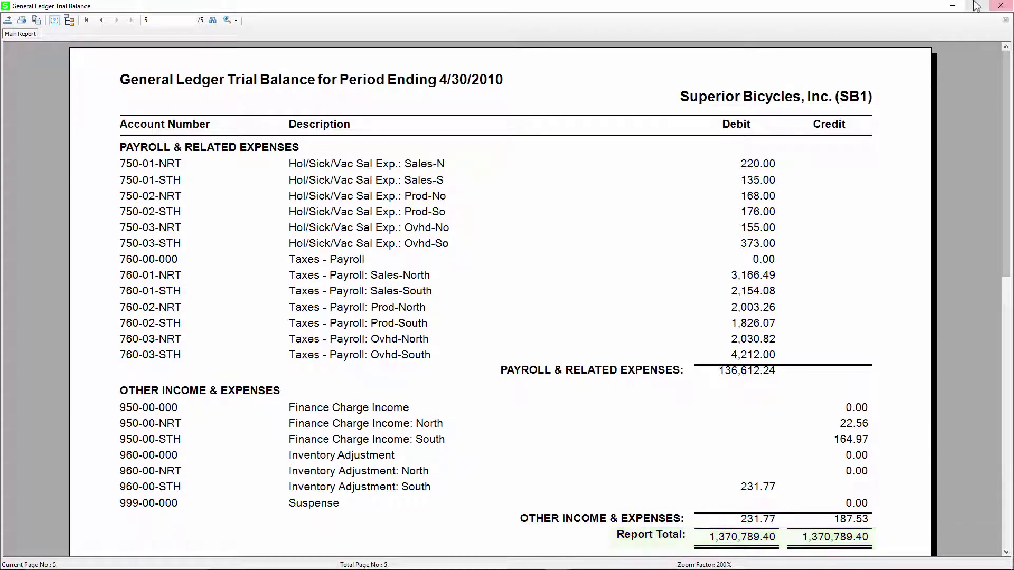
left_click(1001, 6)
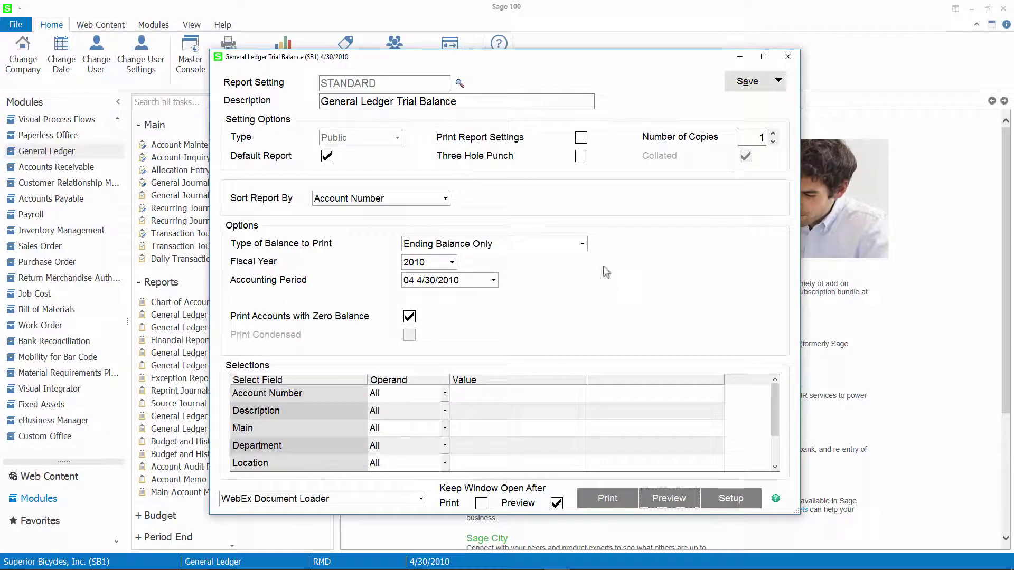
Preview the trial balance again with Beginning Bal./Activity/Ending Bal. as the balance type.
left_click(583, 244)
left_click(569, 268)
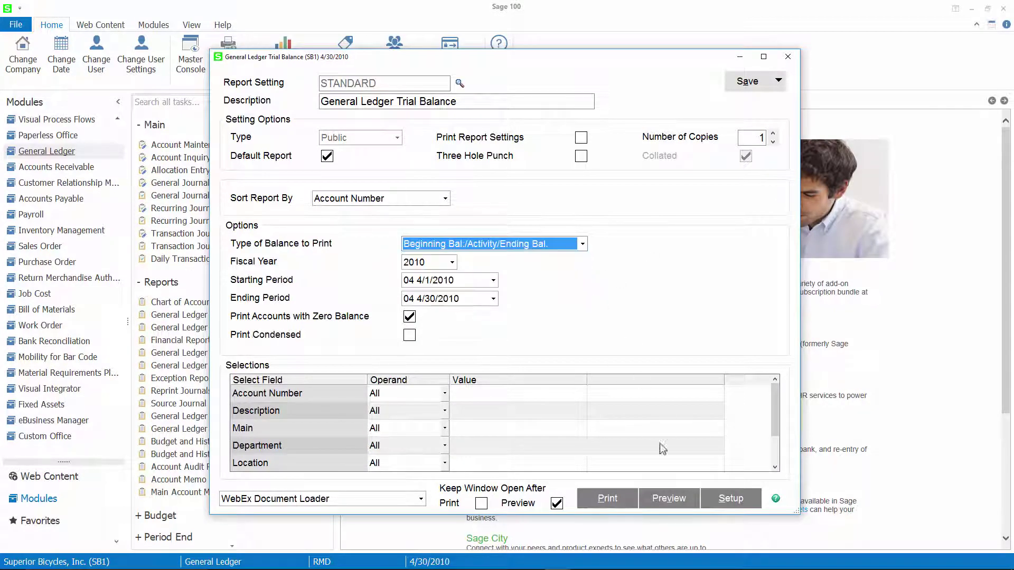
left_click(660, 502)
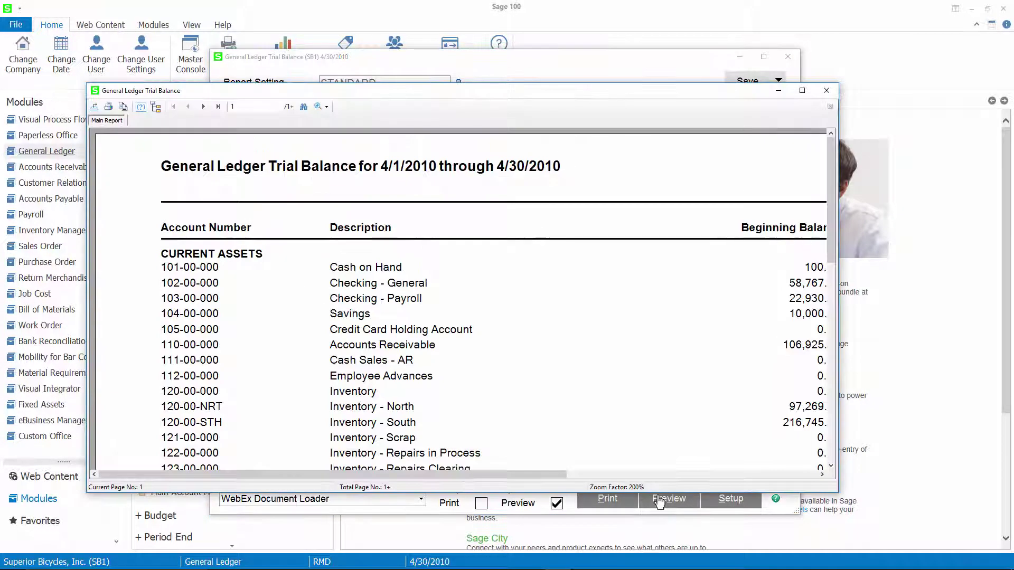
Compare the current activity debit and credit totals on the last page, then close the preview and the Trial Balance window.
left_click(801, 90)
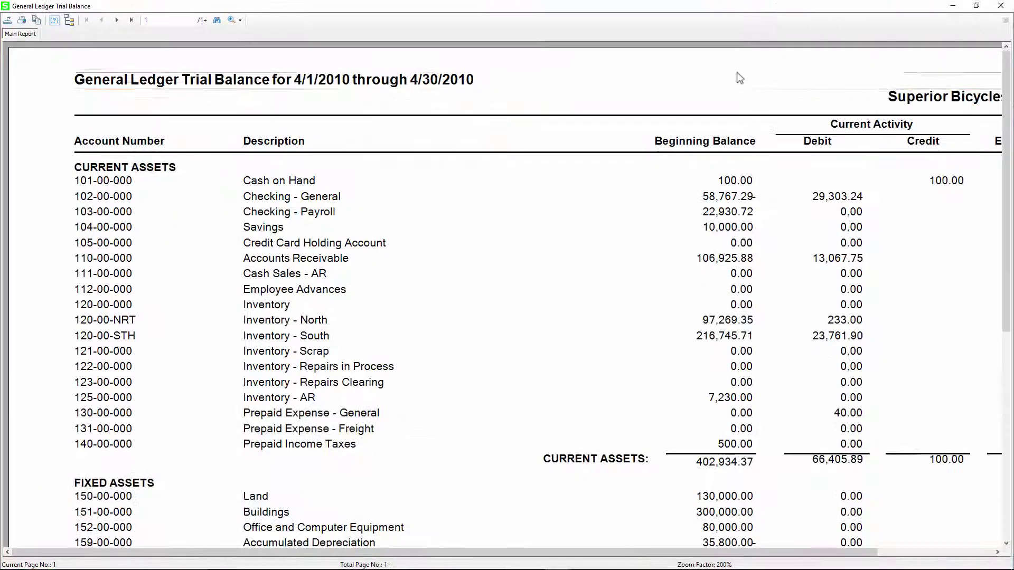
left_click(131, 19)
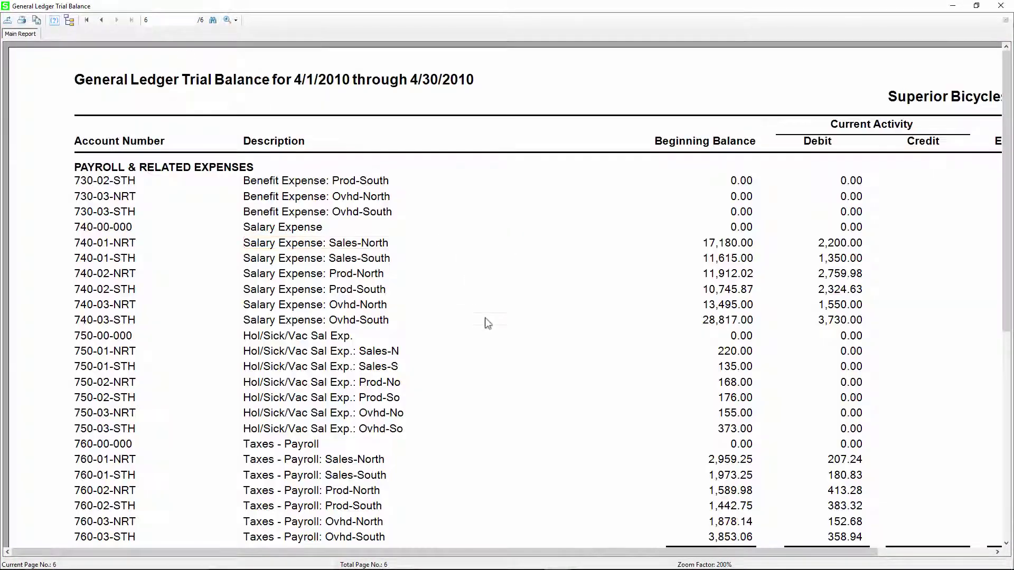
scroll(489, 323, "down", 8)
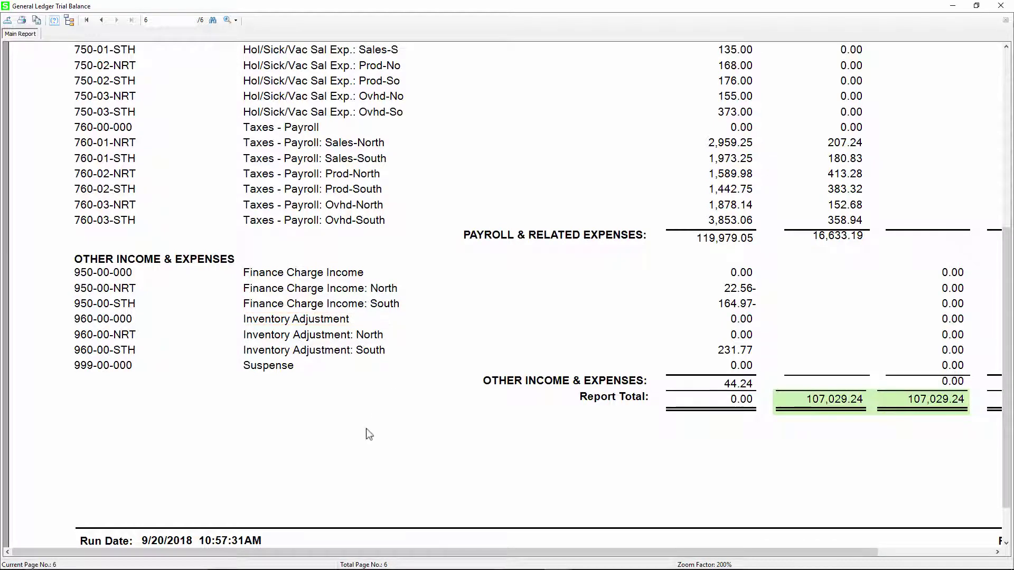
left_click(1000, 6)
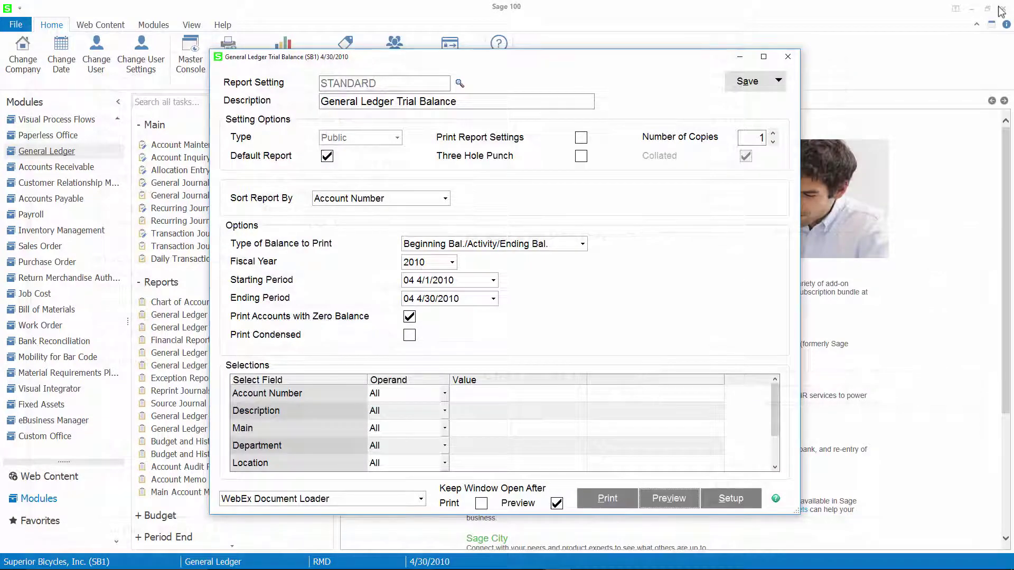
left_click(791, 56)
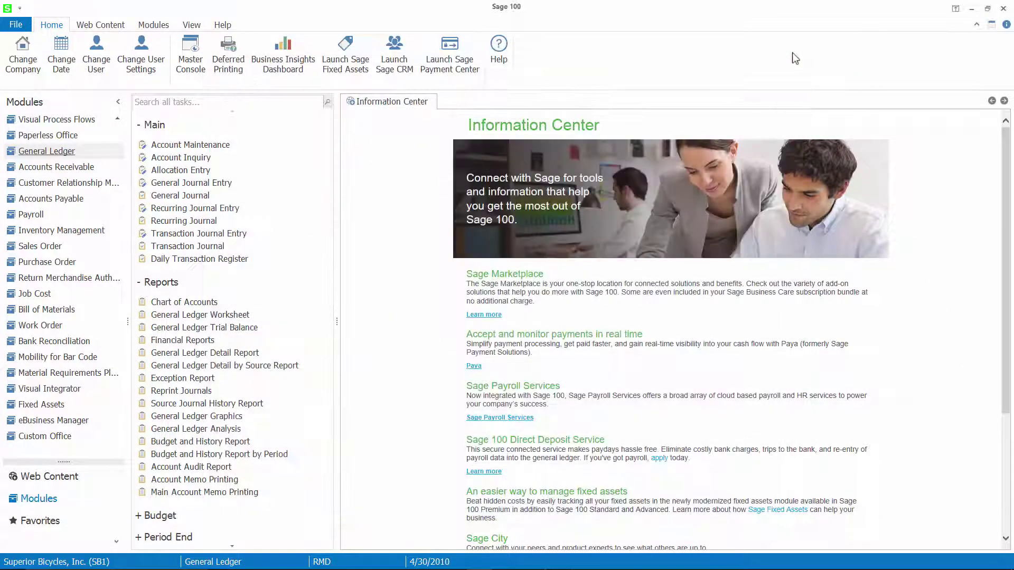